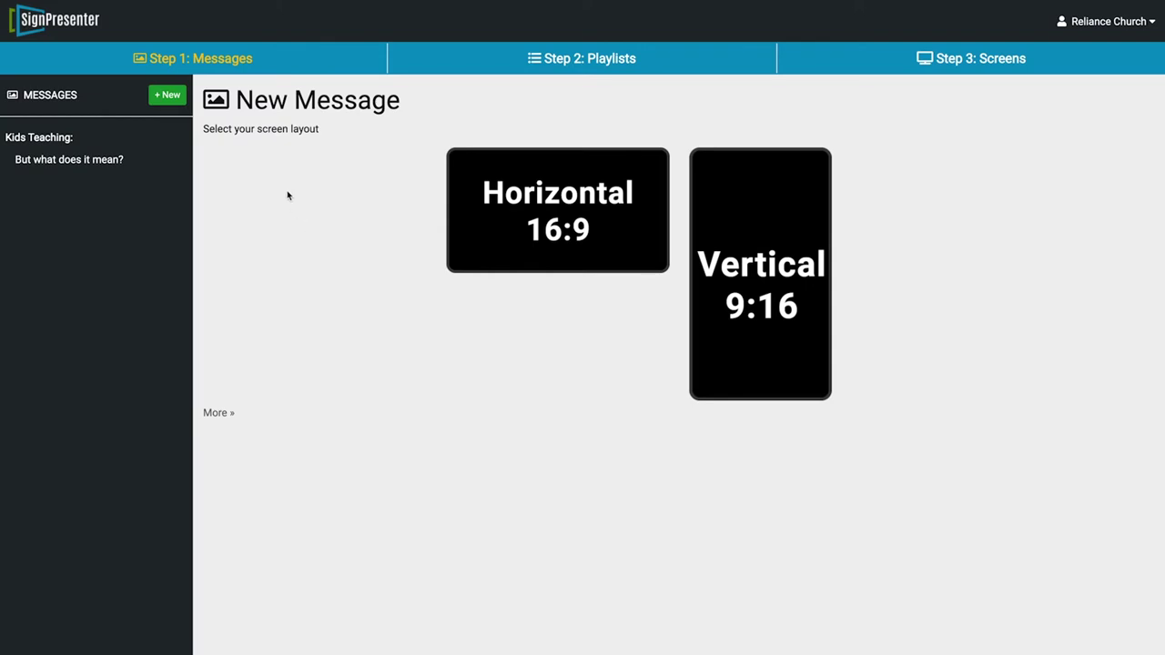
Start a new horizontal 16:9 message of the Simple Image type and open its placeholder image for editing
click(574, 223)
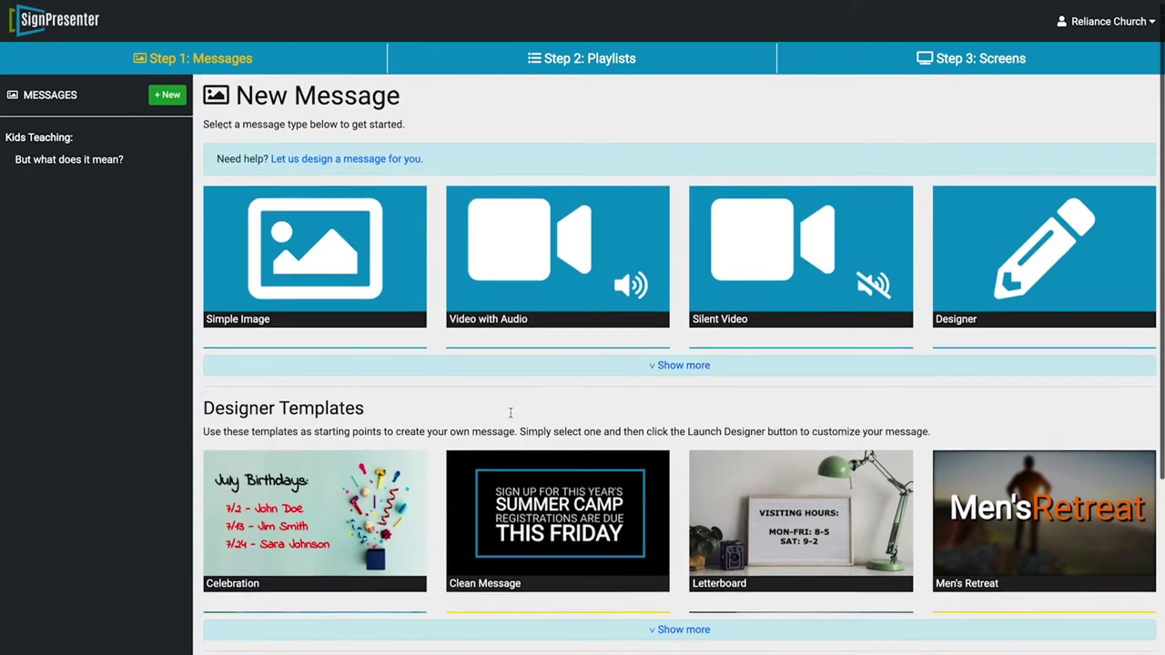
click(318, 266)
click(259, 341)
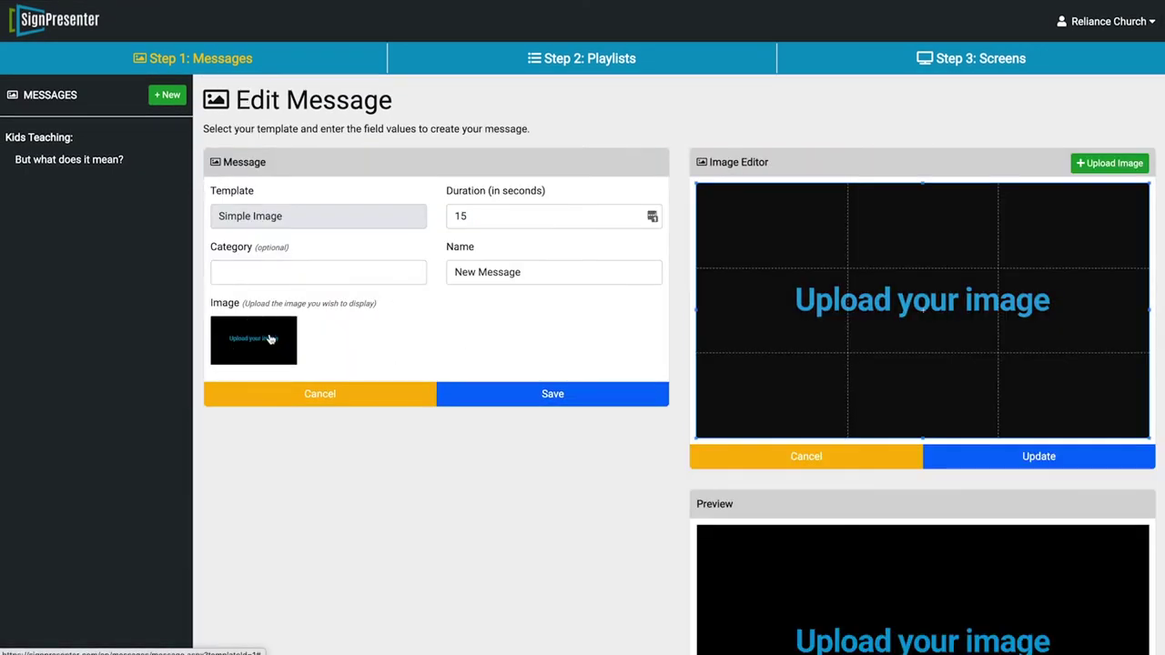
Upload First Wednesday.jpg from the Downloads folder as the message image and apply it
click(1112, 165)
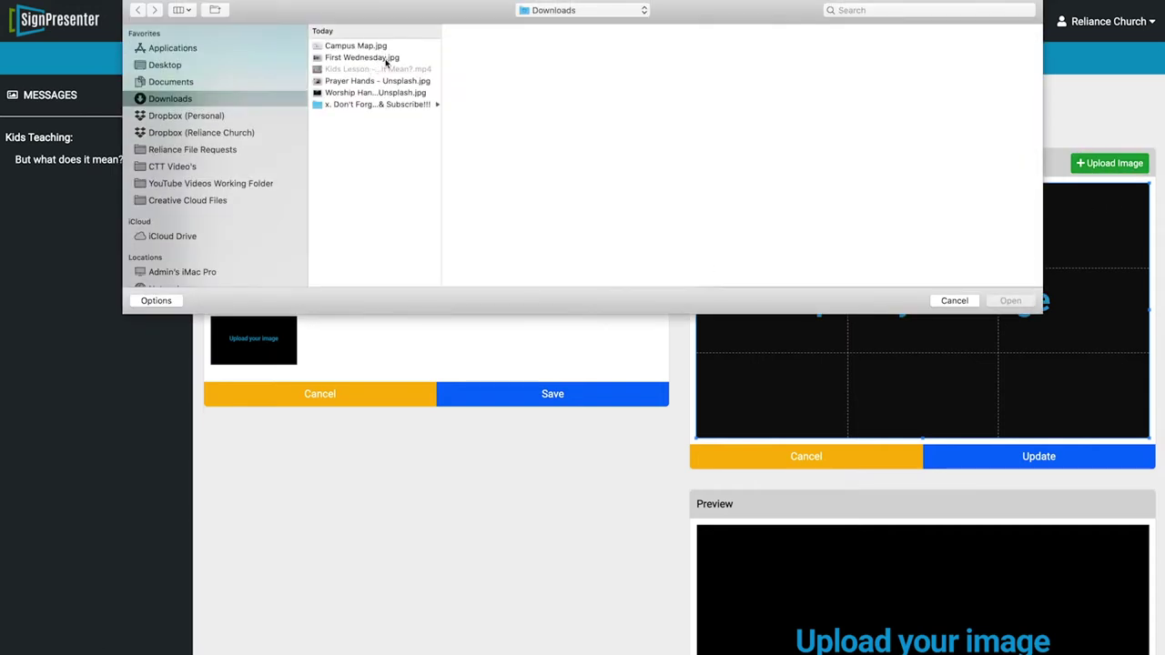
click(386, 59)
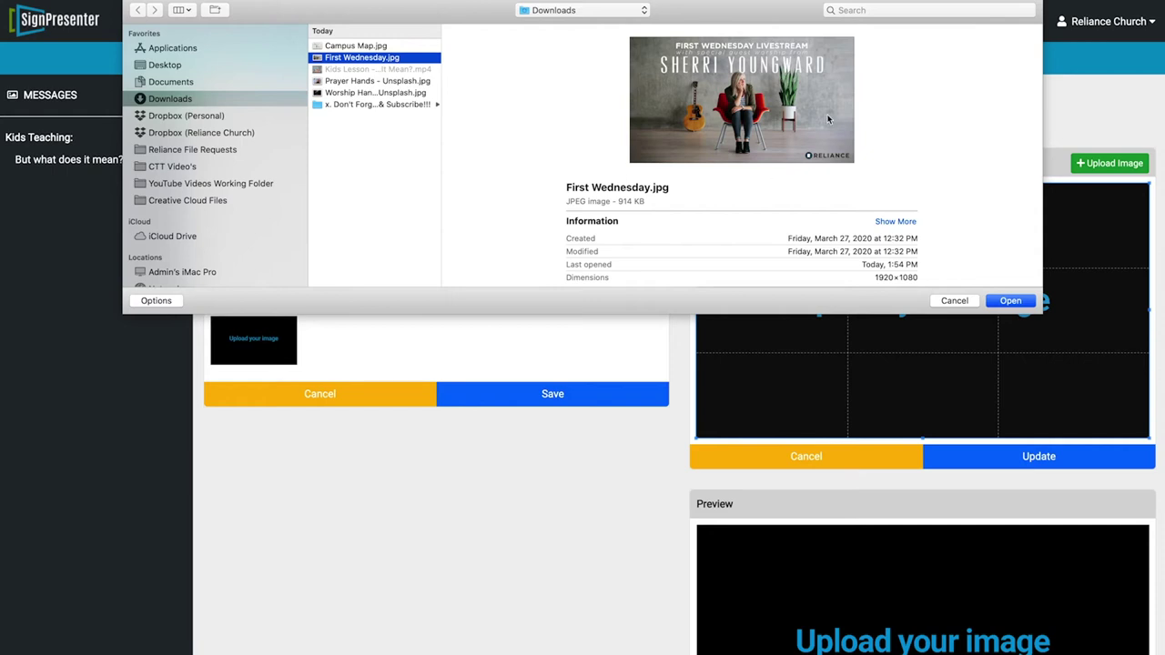
click(1007, 300)
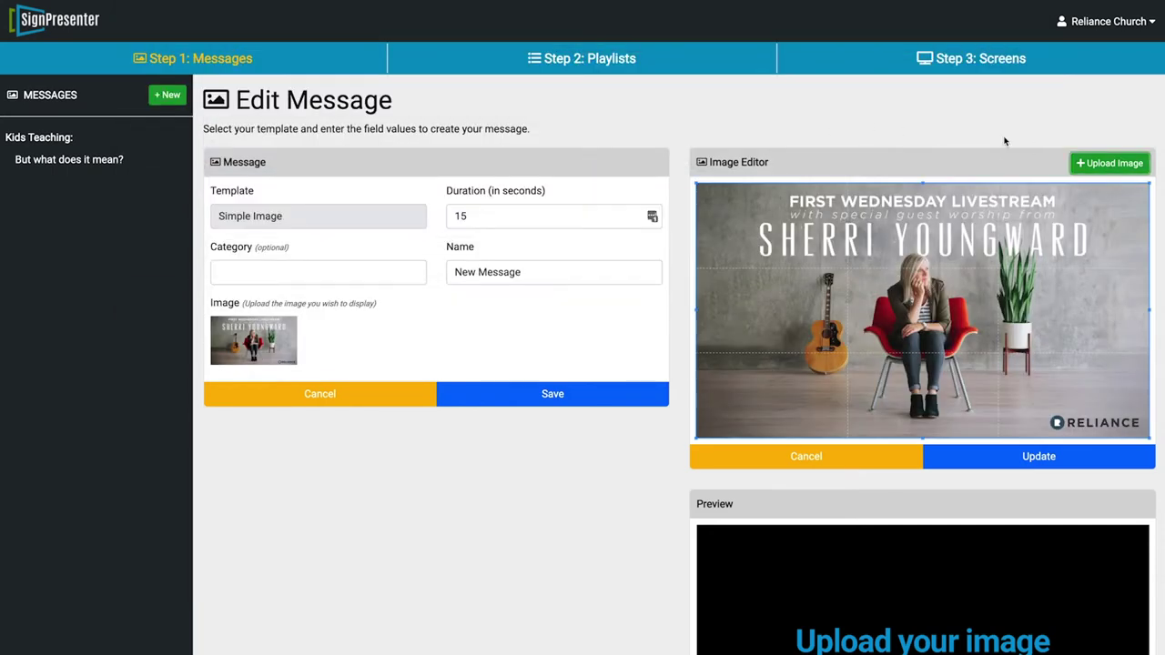
click(1041, 458)
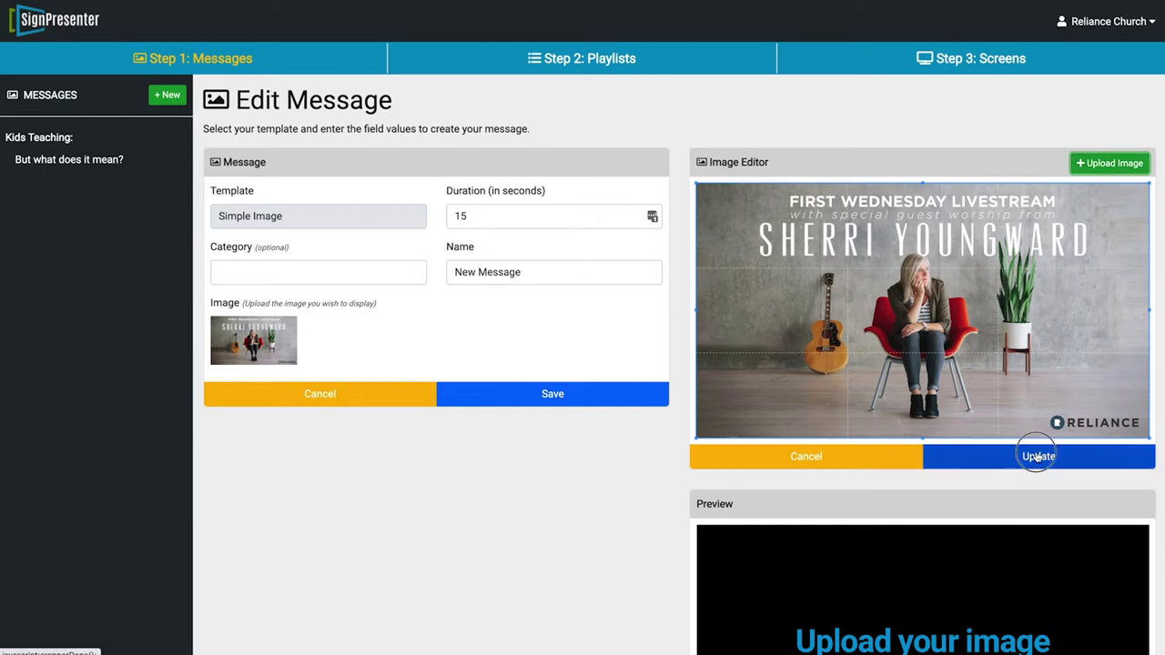
Name the message First Wednesday in the category Rolling Announcements, set its duration to 10 seconds, and save it
click(498, 271)
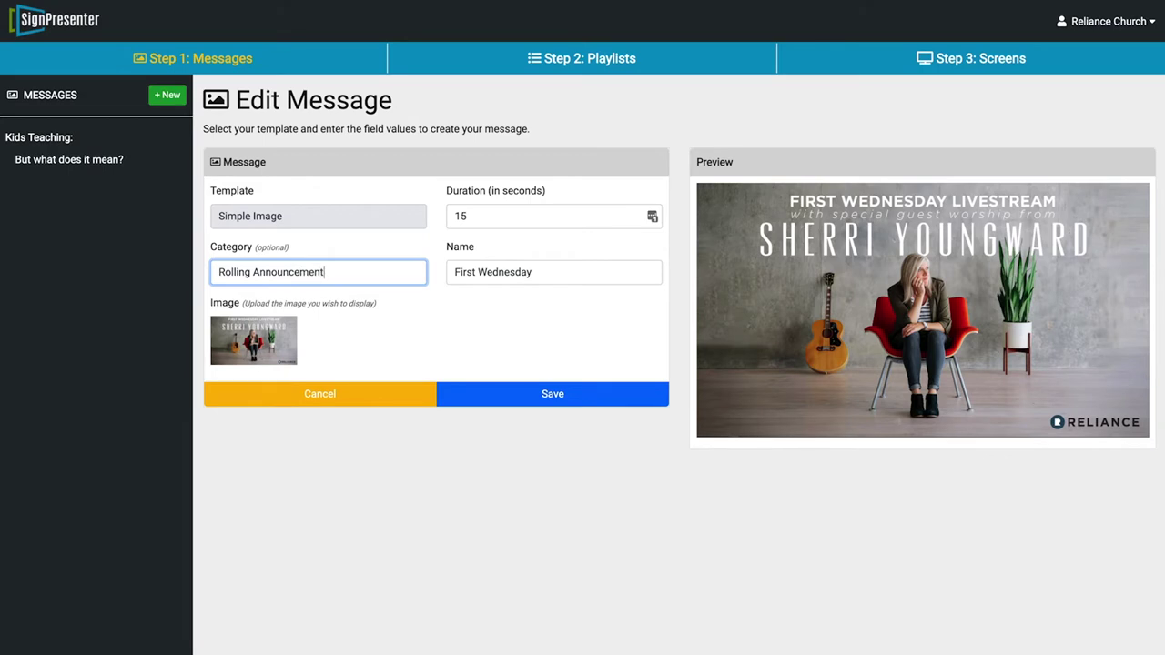
key(shift+Tab)
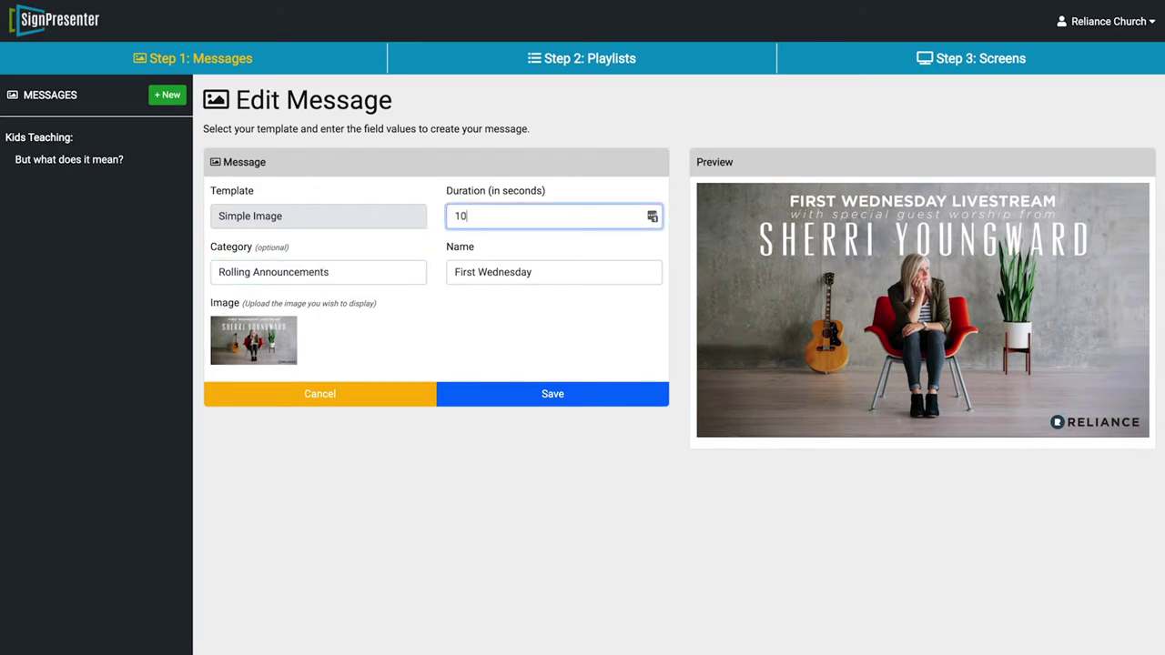
click(538, 394)
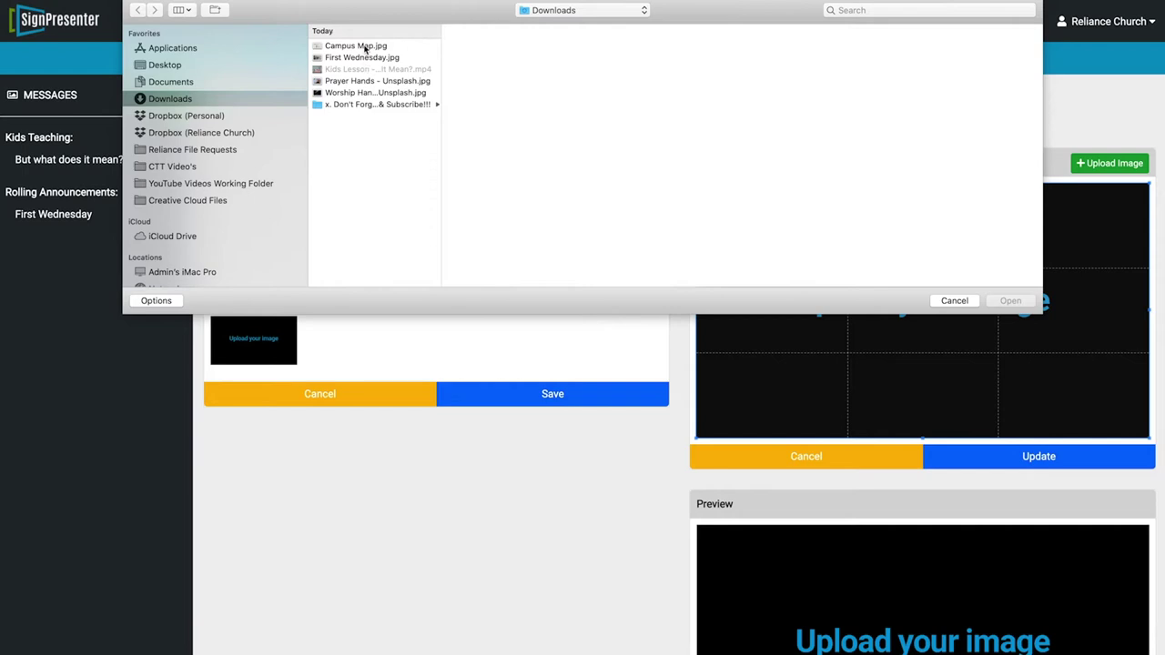
Upload Campus Map.jpg from the Downloads folder as the new Simple Image message's picture and apply it
click(365, 48)
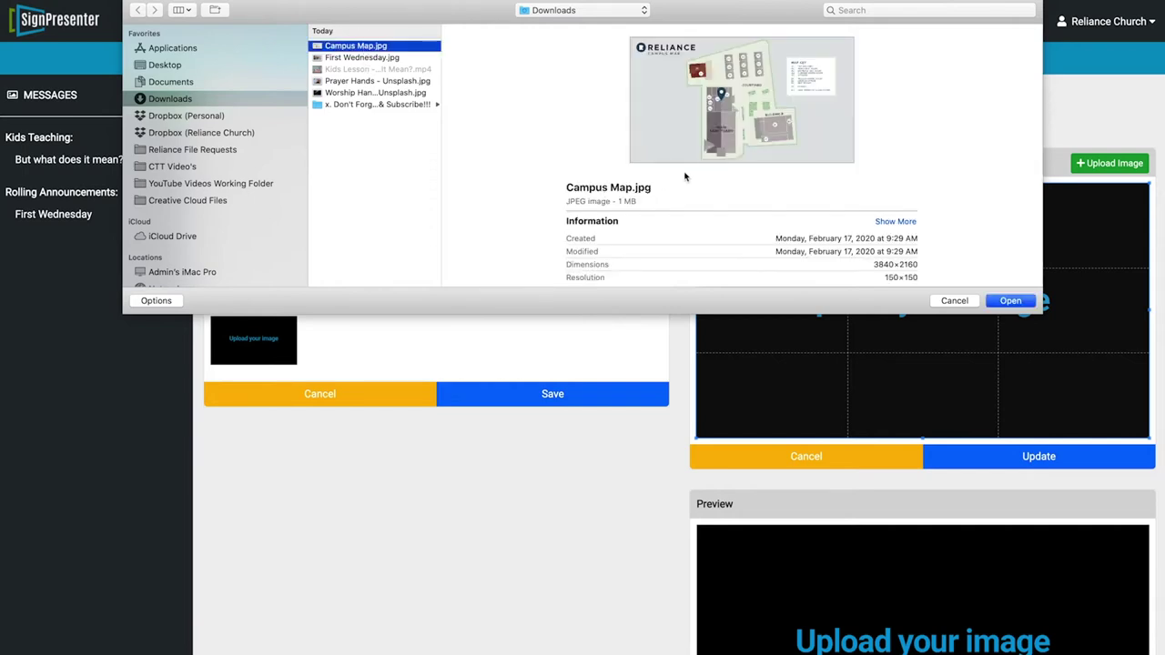
key(space)
click(1011, 302)
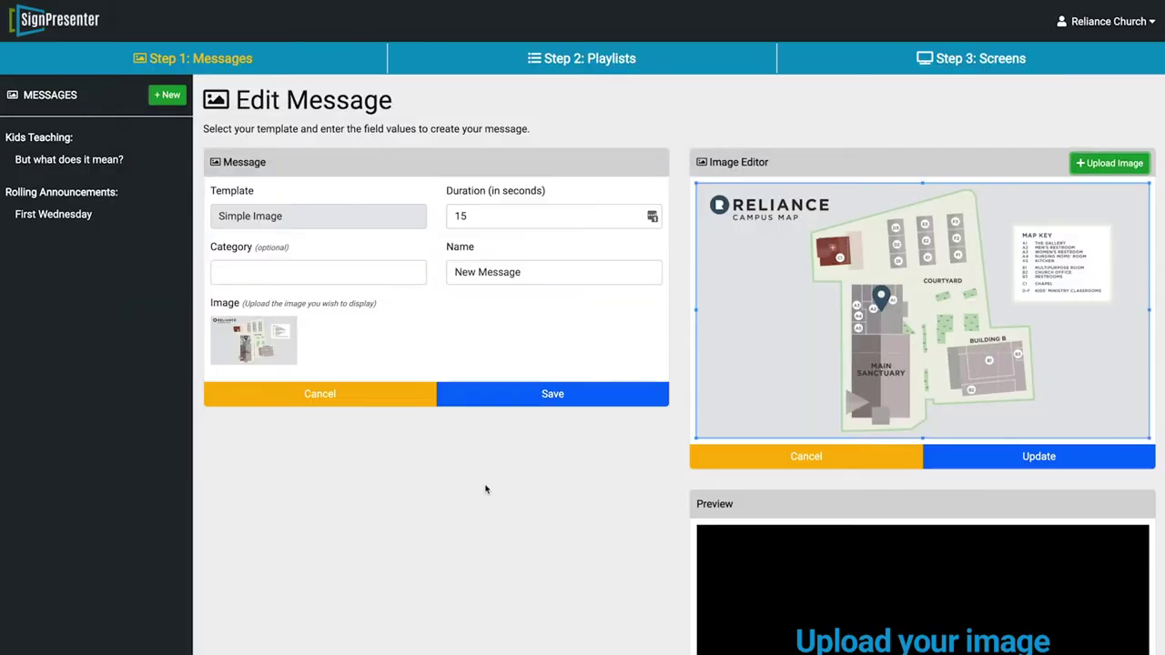
click(1038, 459)
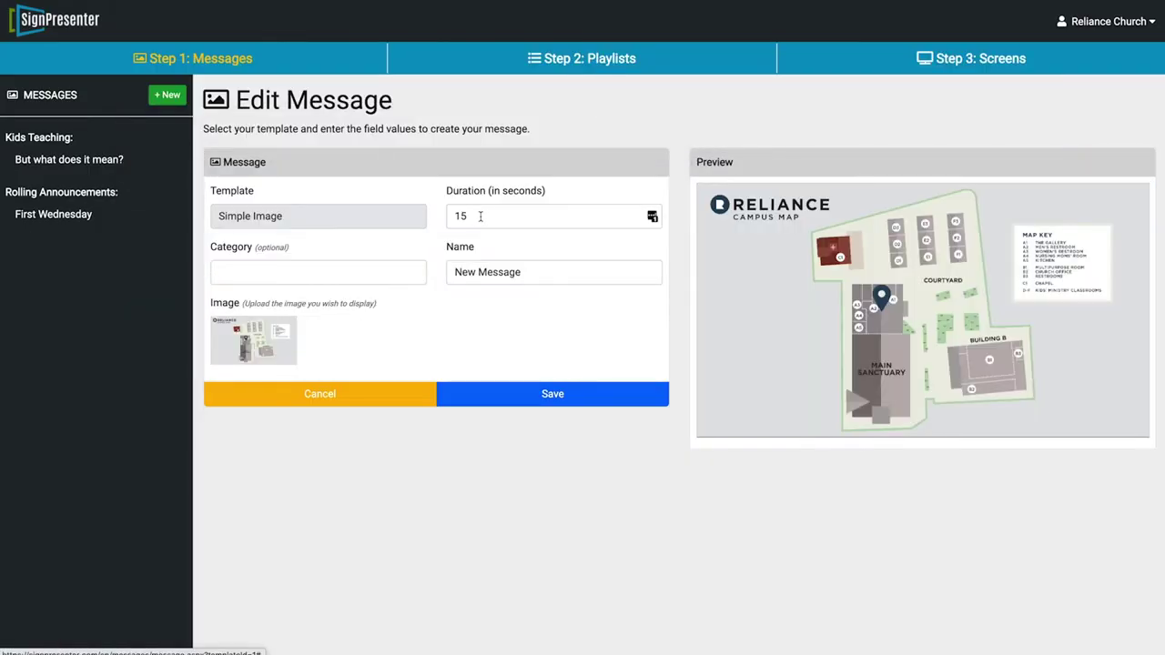
Set the message's duration to 10 seconds, name it Campus Map in the category Rolling Announcements, and save it
click(465, 273)
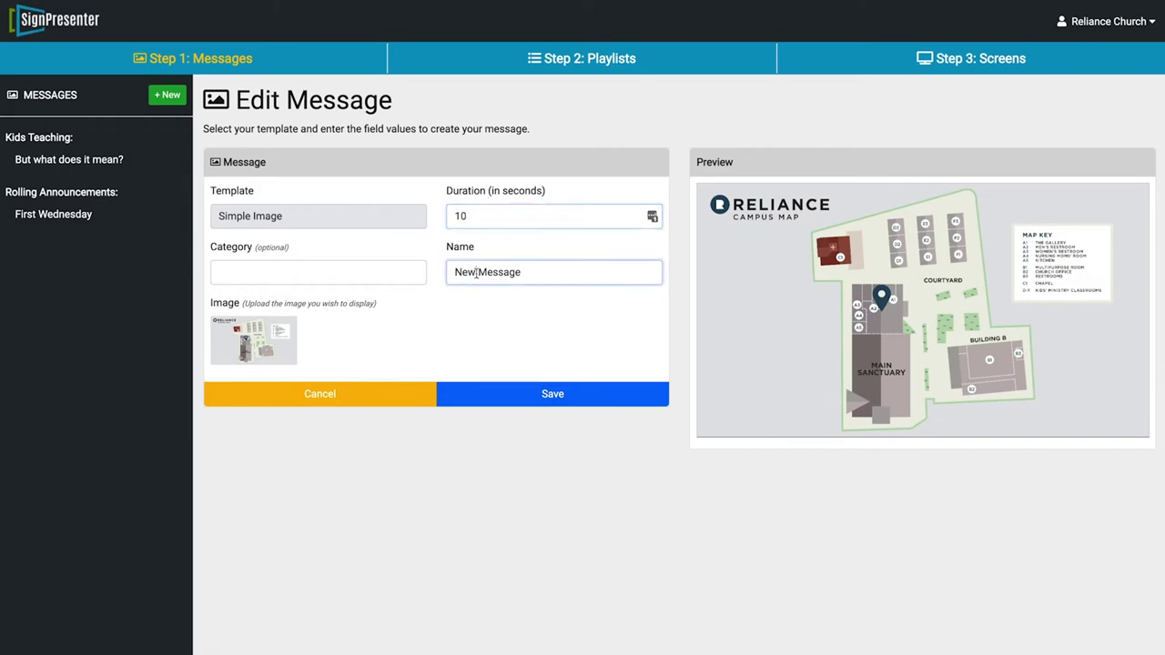
triple_click(476, 273)
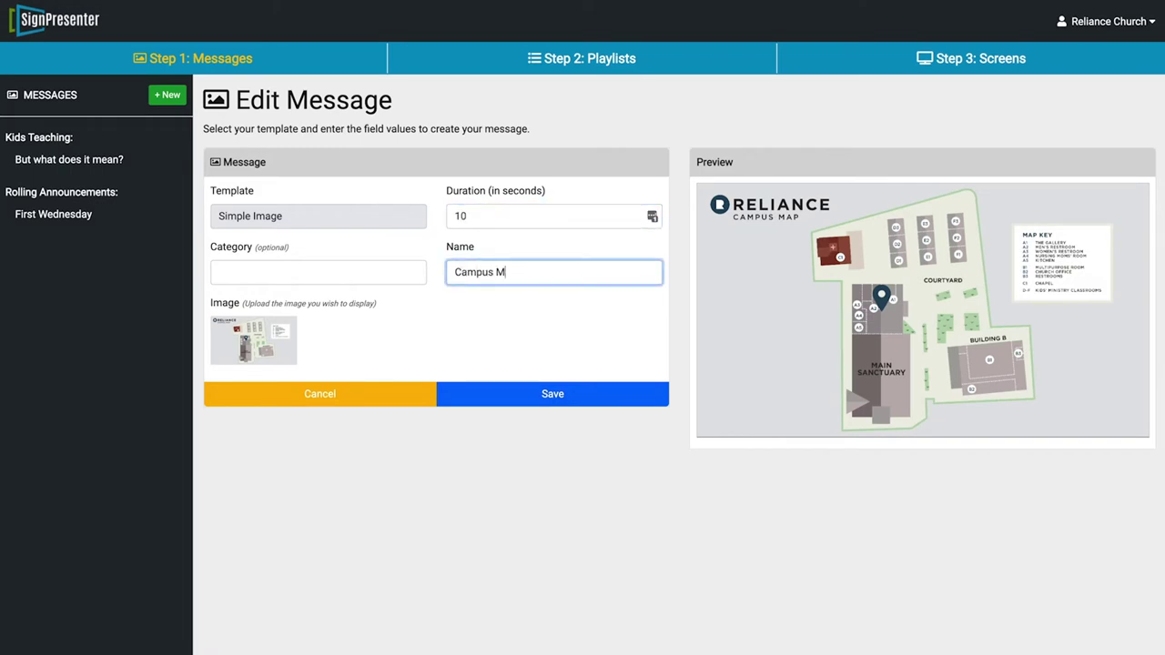
click(361, 281)
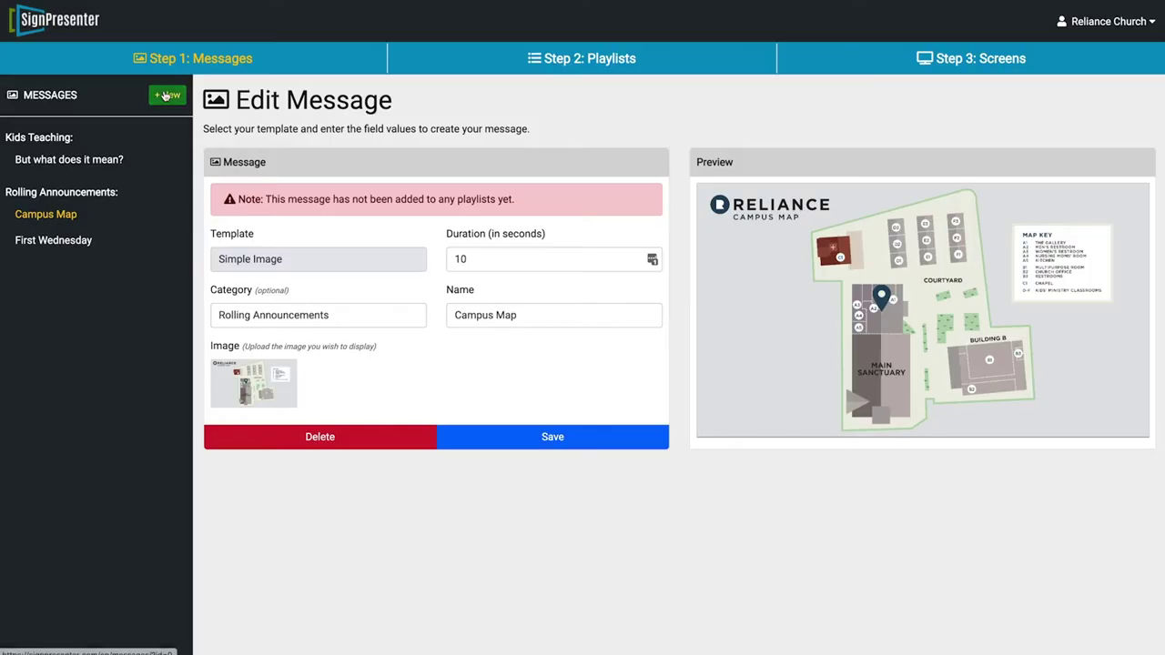
Start a new horizontal 16:9 message of the Designer type and launch the designer
click(168, 95)
click(567, 212)
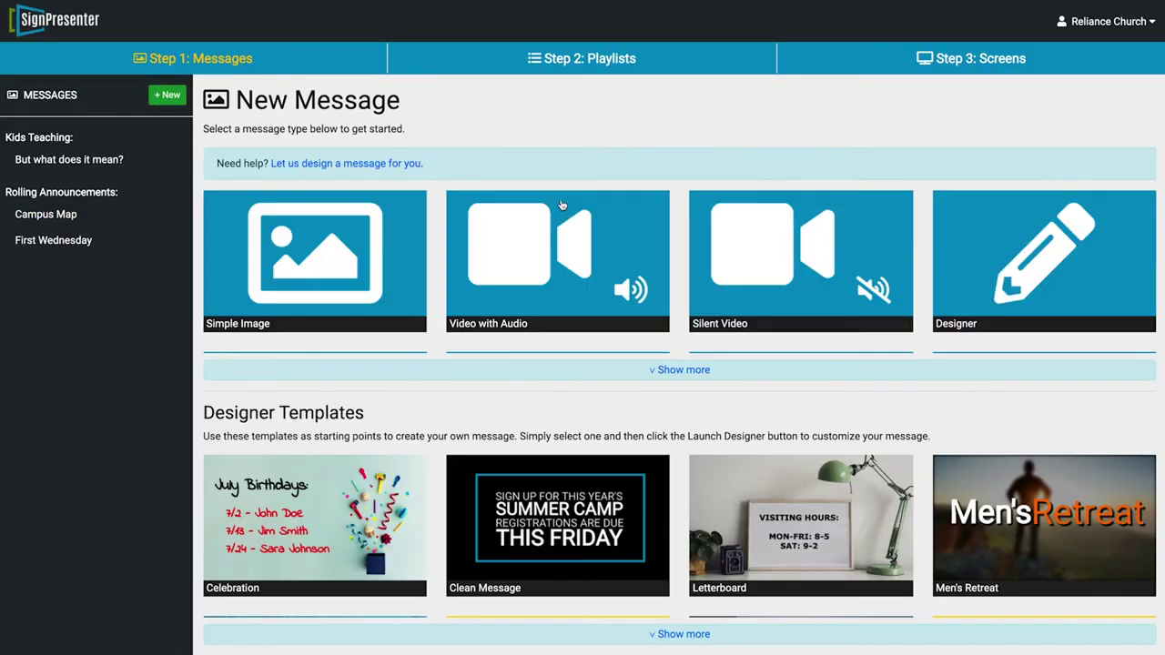
click(1023, 259)
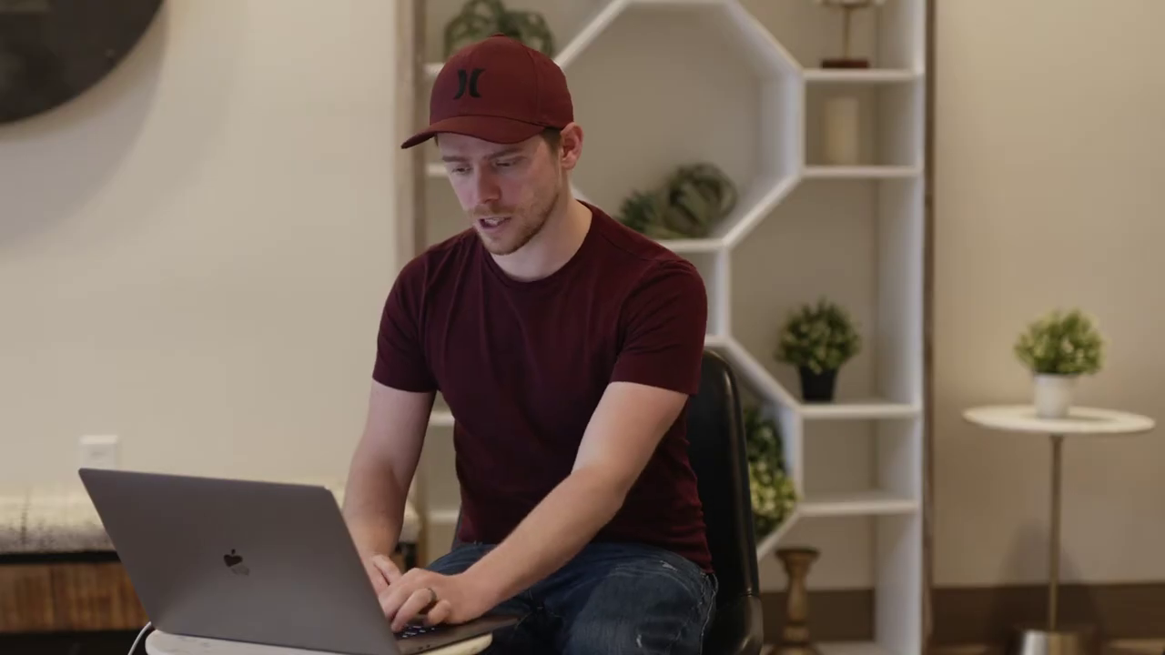
click(336, 307)
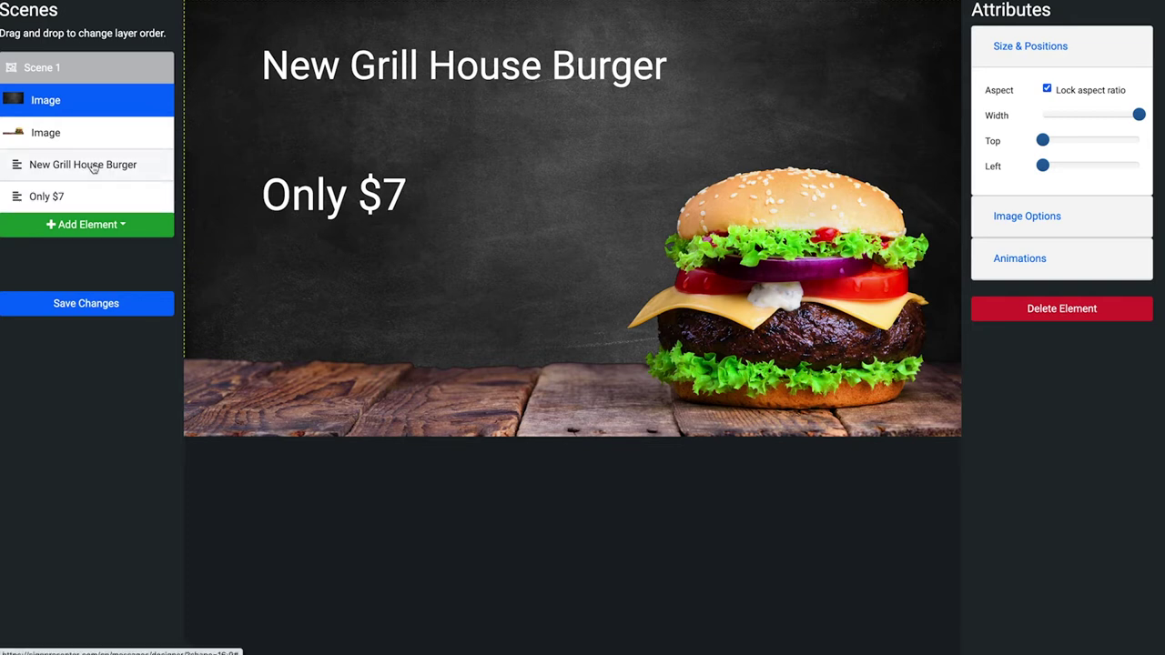
Delete the burger image and the "New Grill House Burger" and "Only $7" texts from Scene 1
click(59, 138)
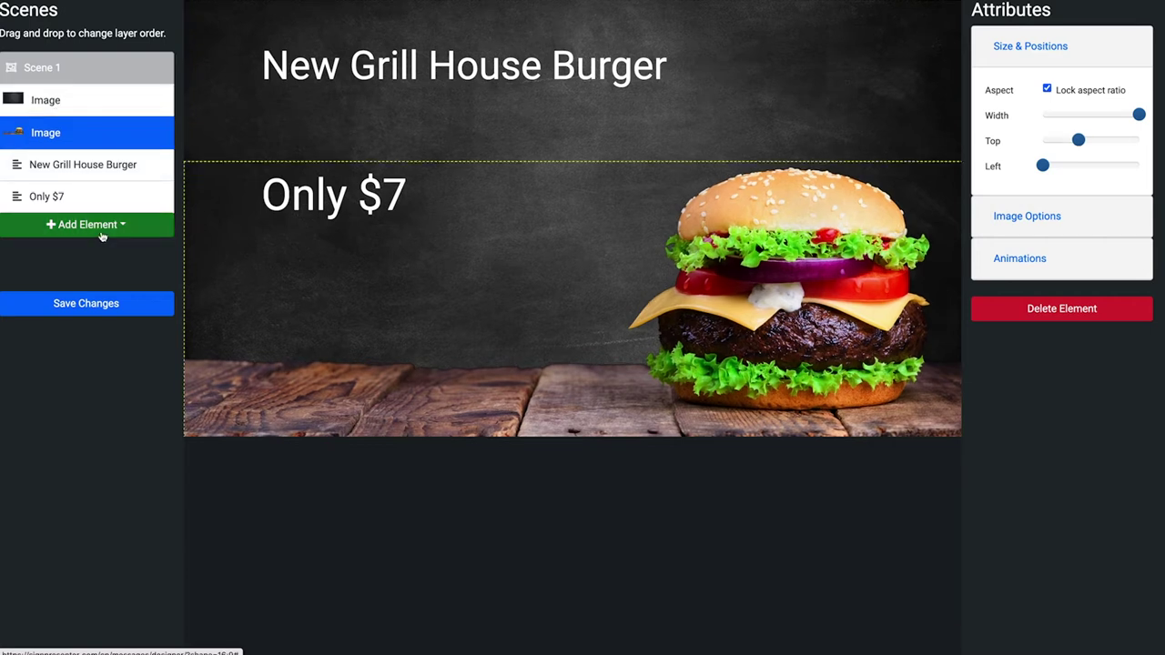
click(1077, 307)
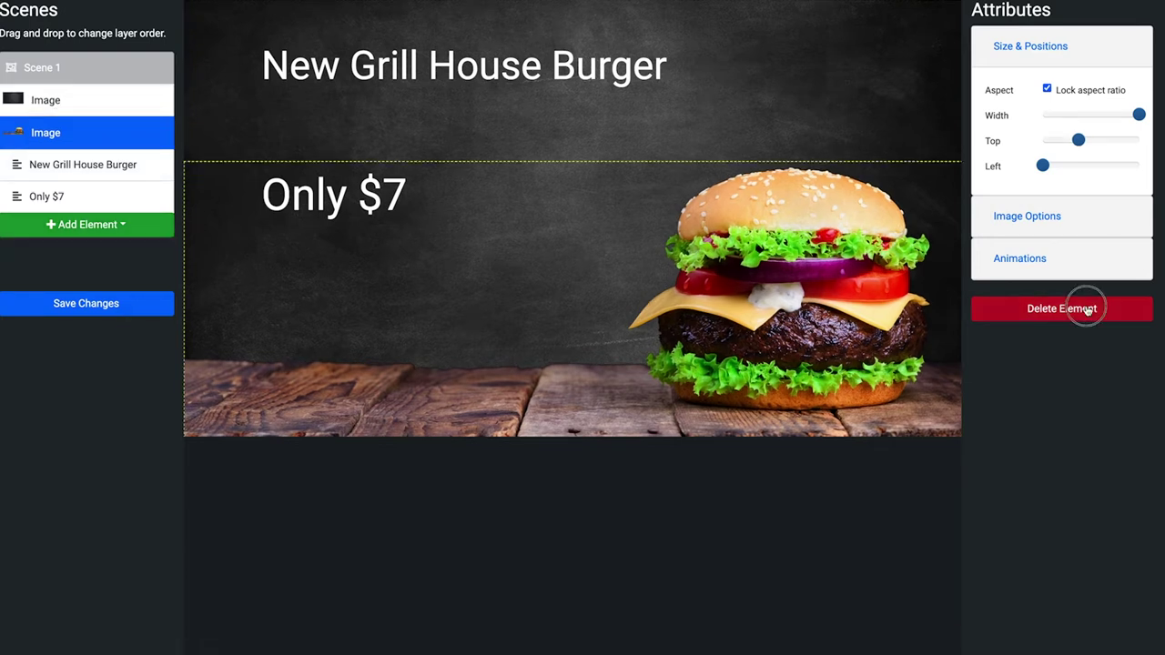
click(87, 132)
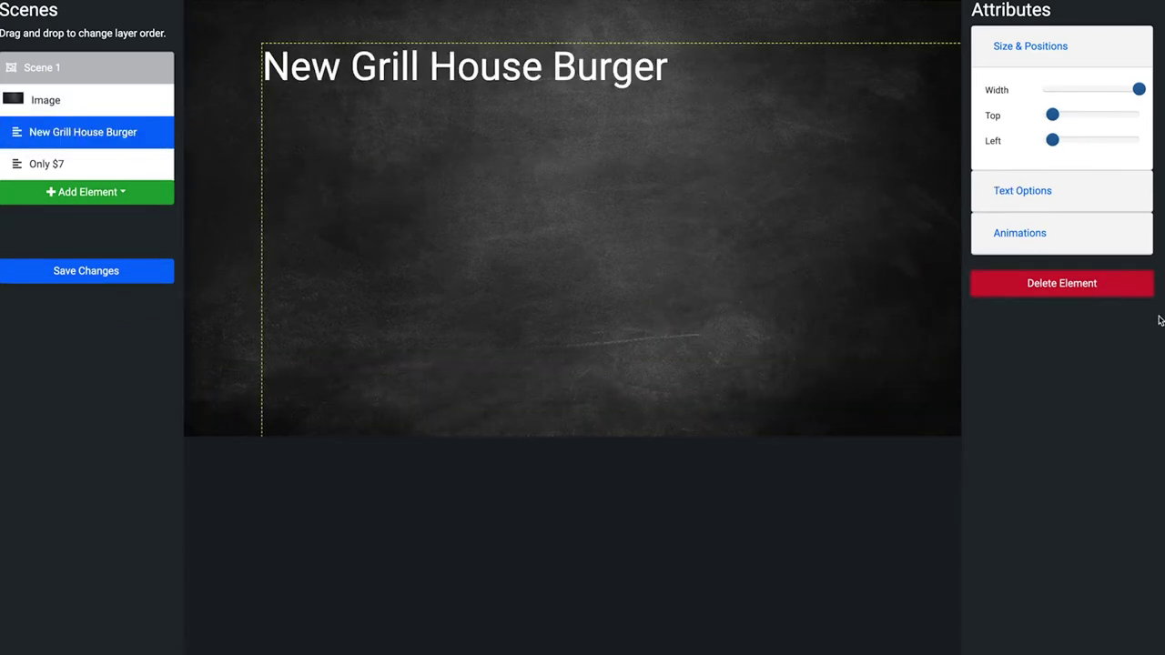
click(1092, 285)
click(41, 135)
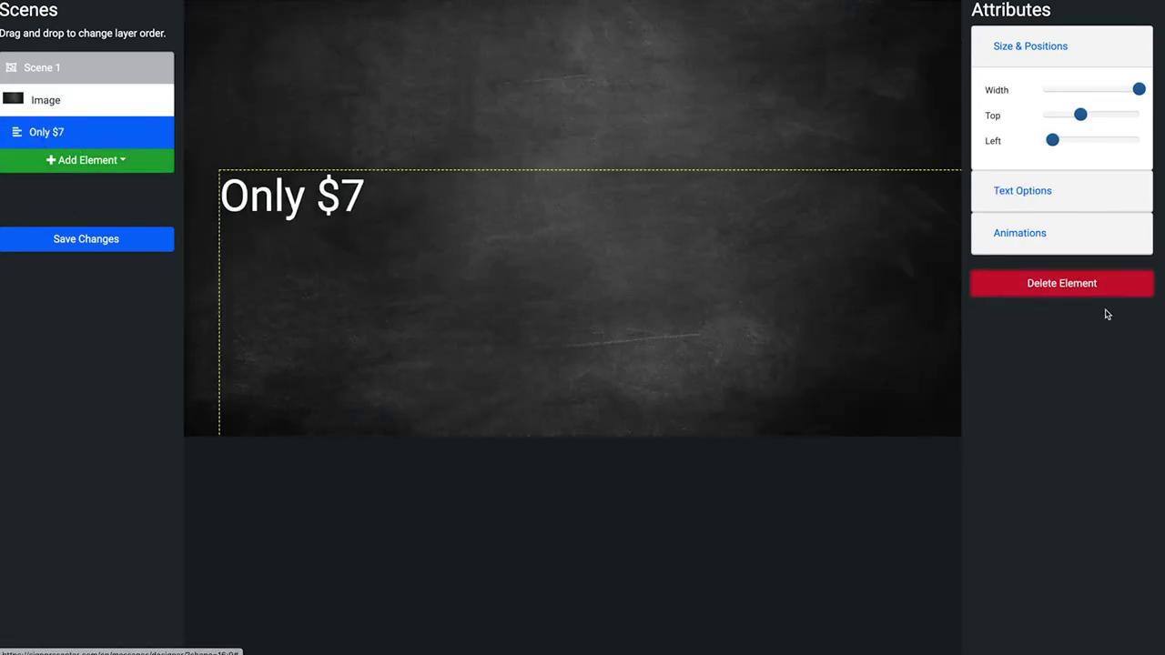
click(1087, 282)
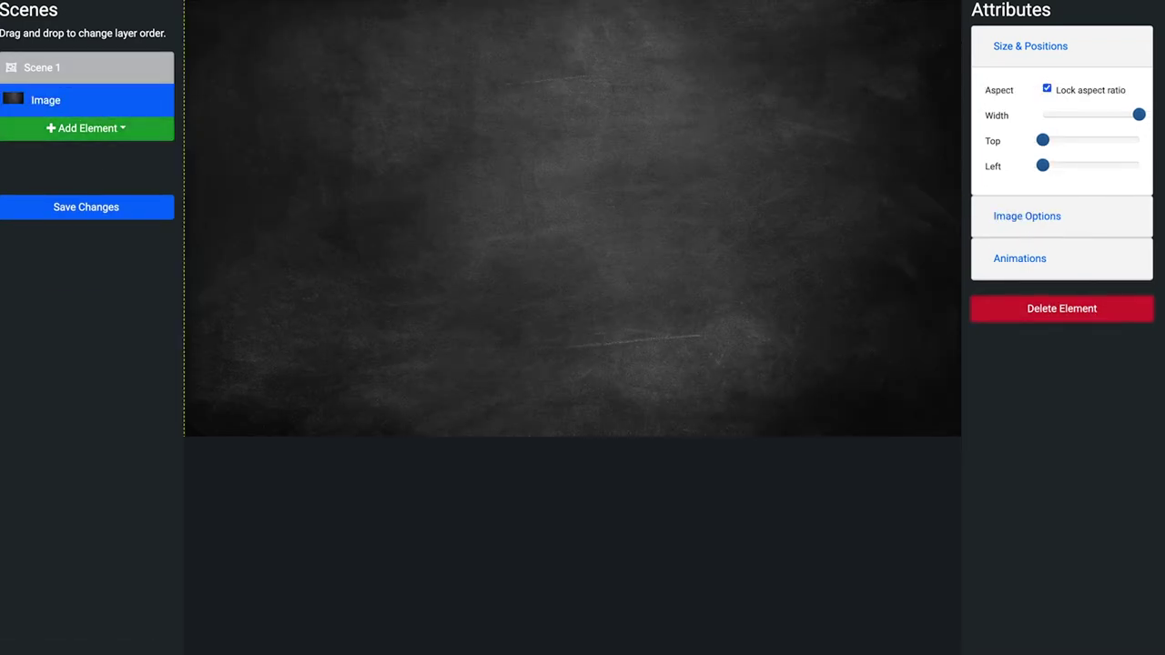
Upload Worship Hands - Unsplash.jpg from the Downloads folder as the source of the background image element
click(1056, 222)
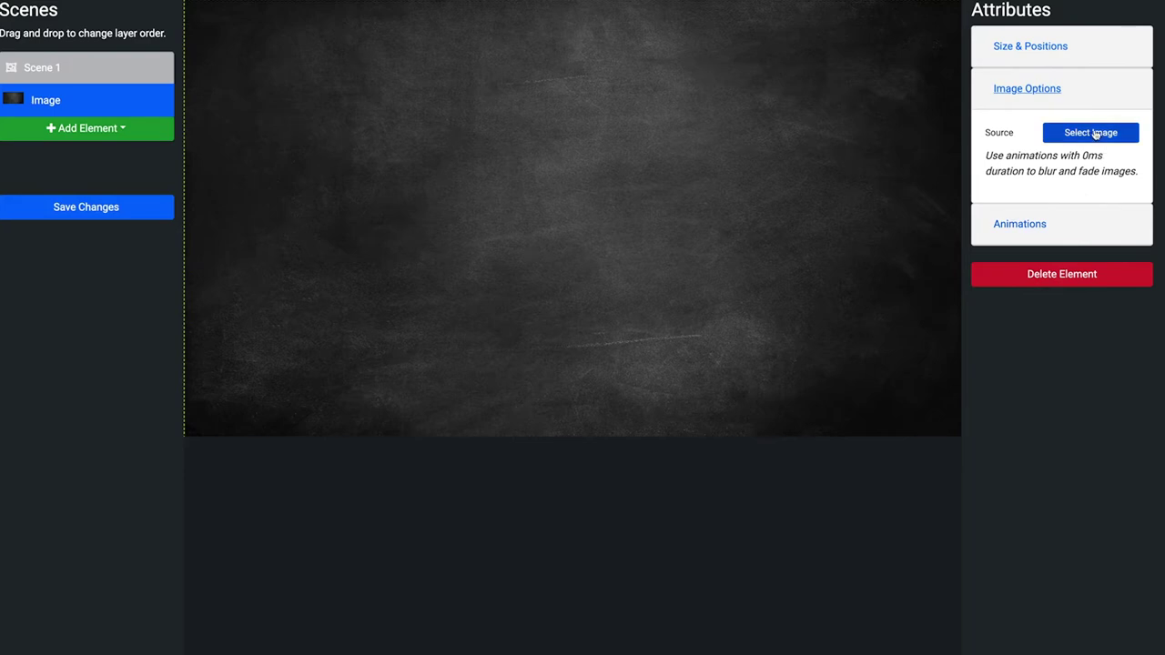
click(1097, 134)
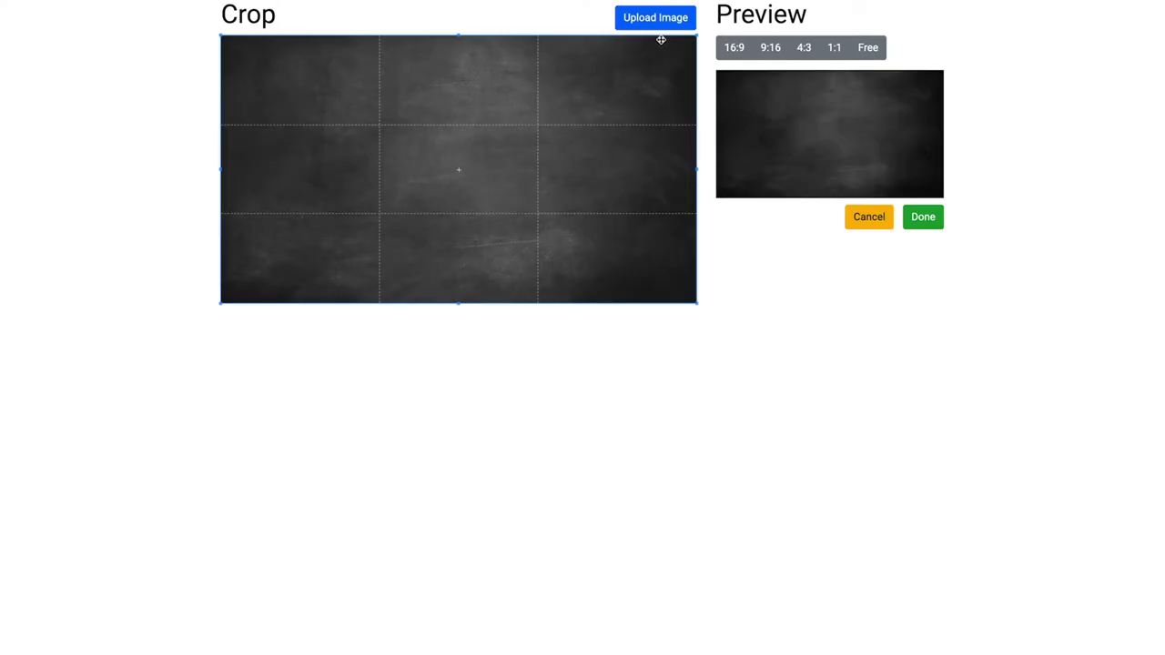
click(652, 25)
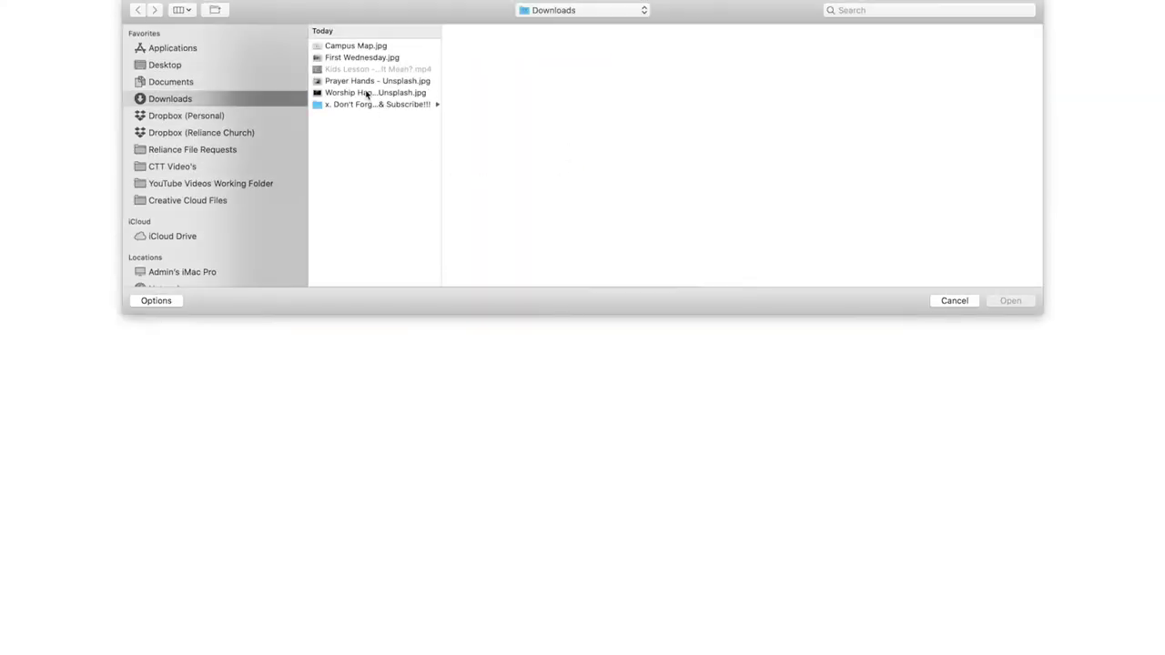
click(366, 93)
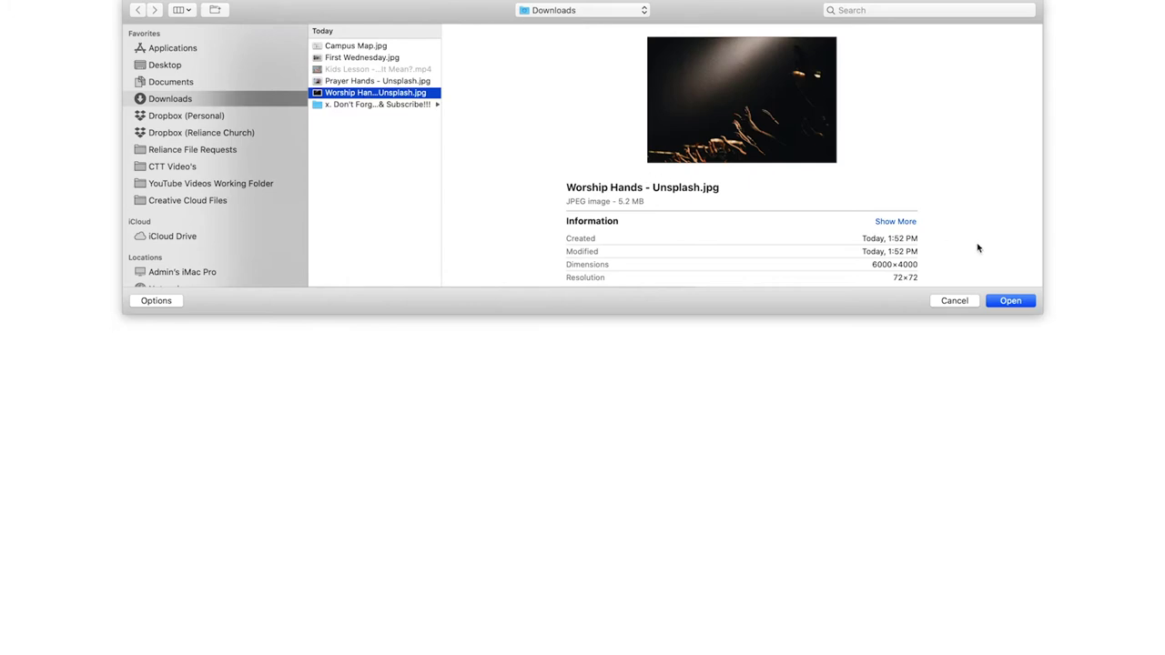
click(1011, 302)
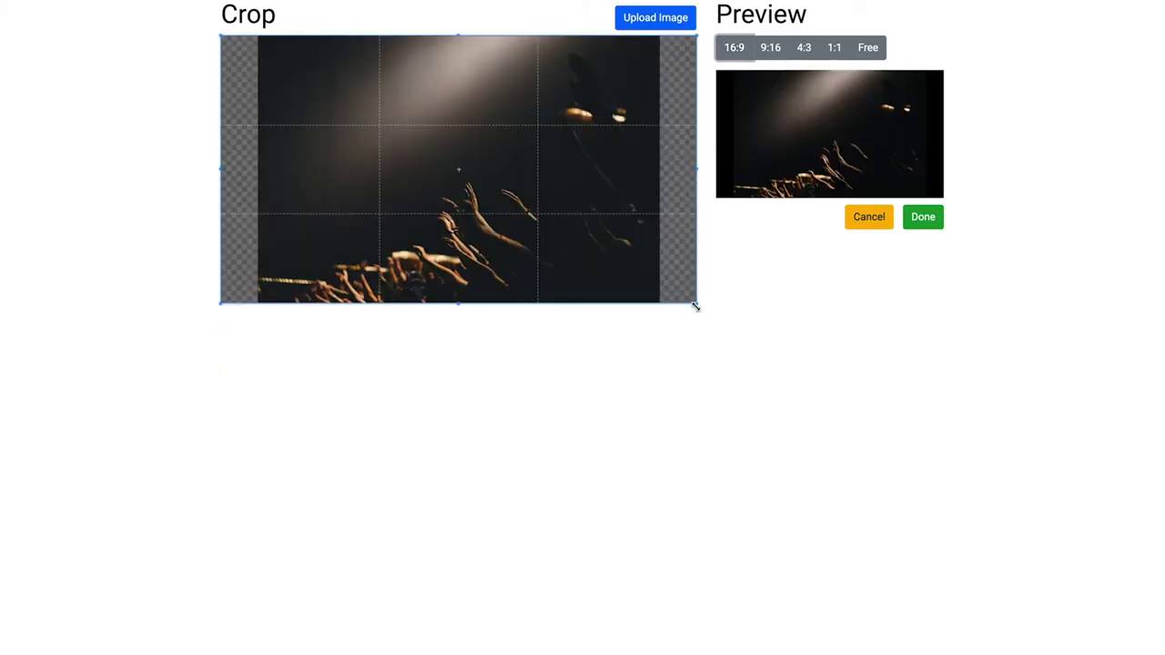
Crop the worship hands photo at 16:9 to exclude the empty side margins, keeping the raised hands in frame, and apply the crop
drag(696, 307, 570, 235)
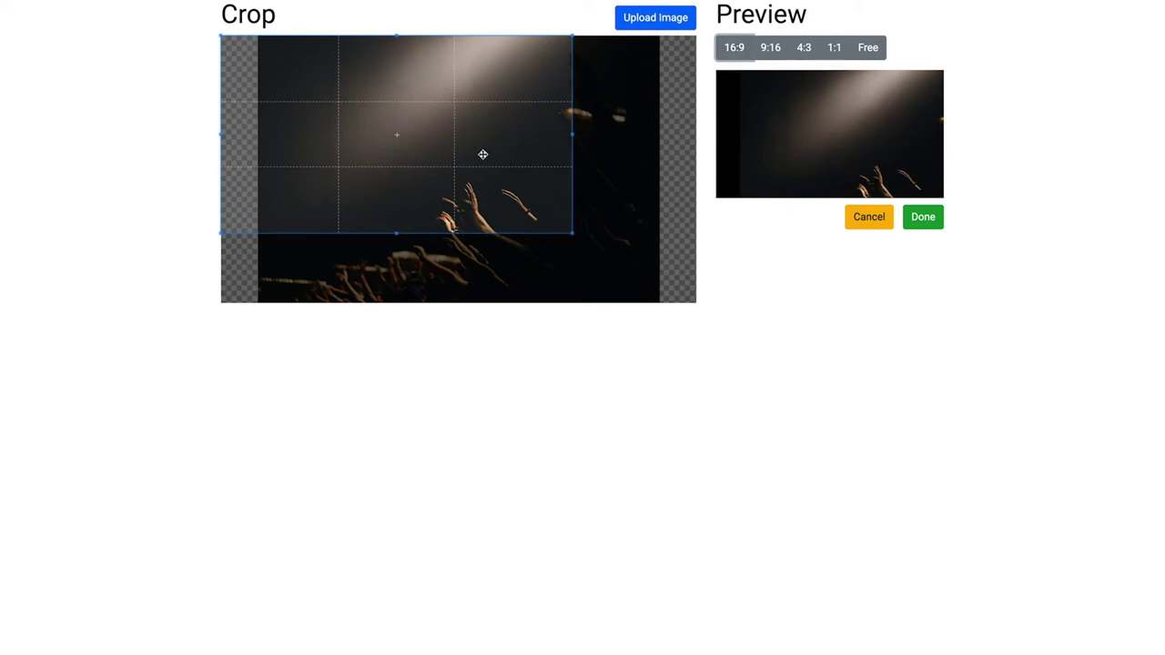
drag(484, 155, 489, 218)
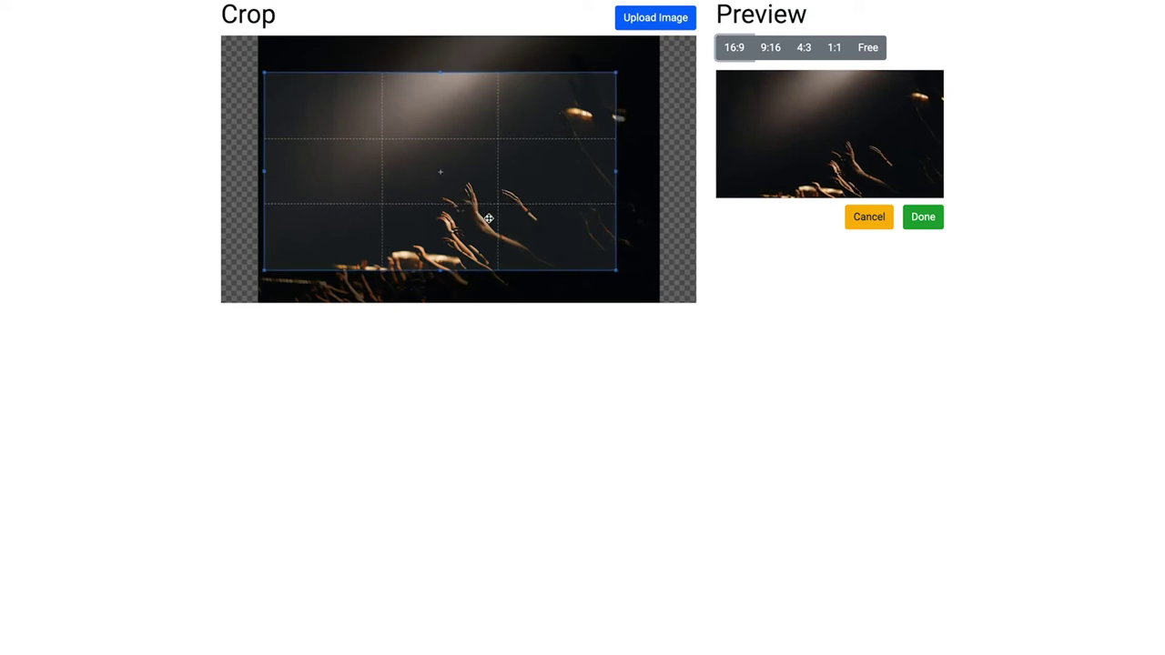
drag(626, 274, 652, 293)
drag(609, 251, 613, 254)
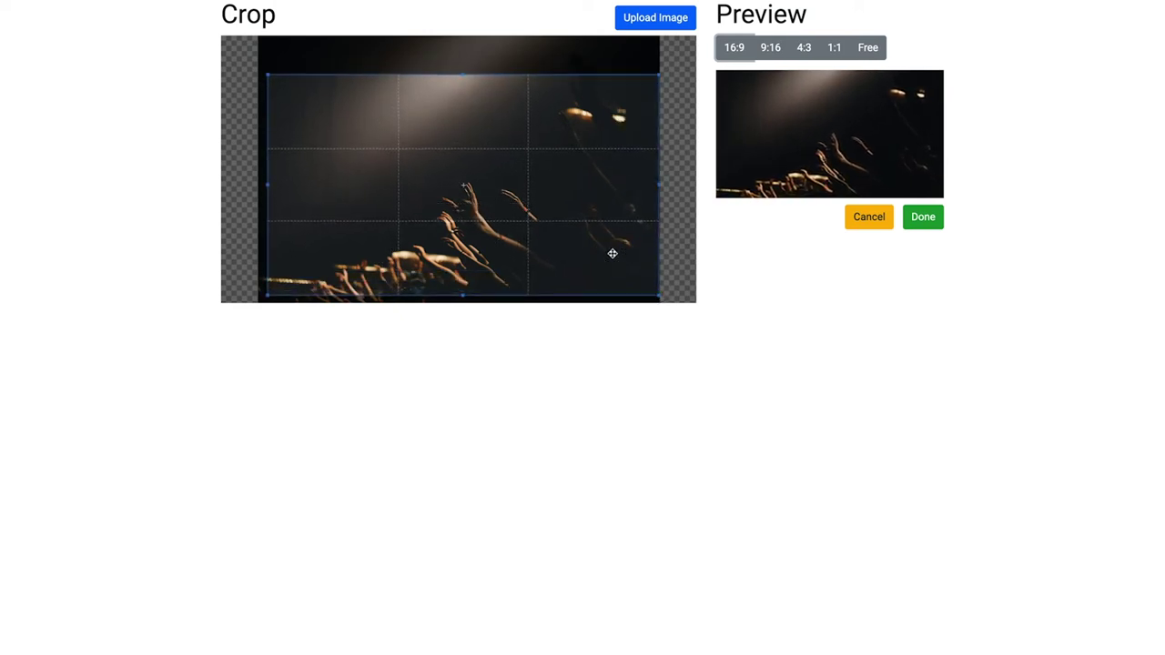
click(923, 217)
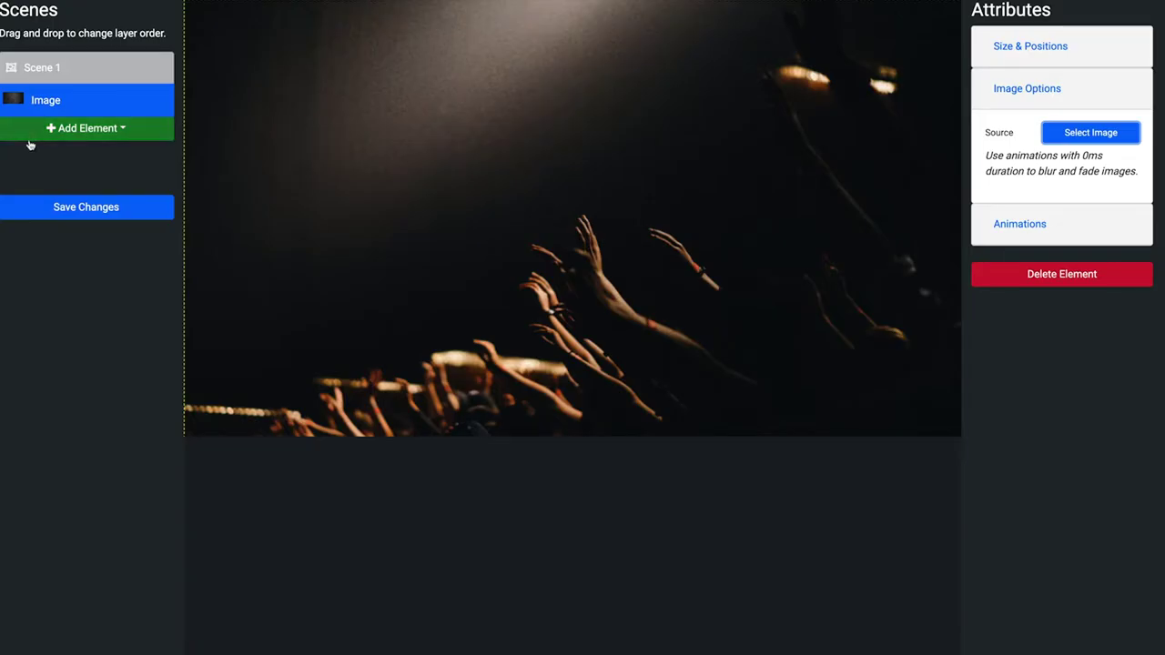
Add a text element reading "Welcome to Church" over the worship photo and reduce its font size to fit on one line
click(68, 133)
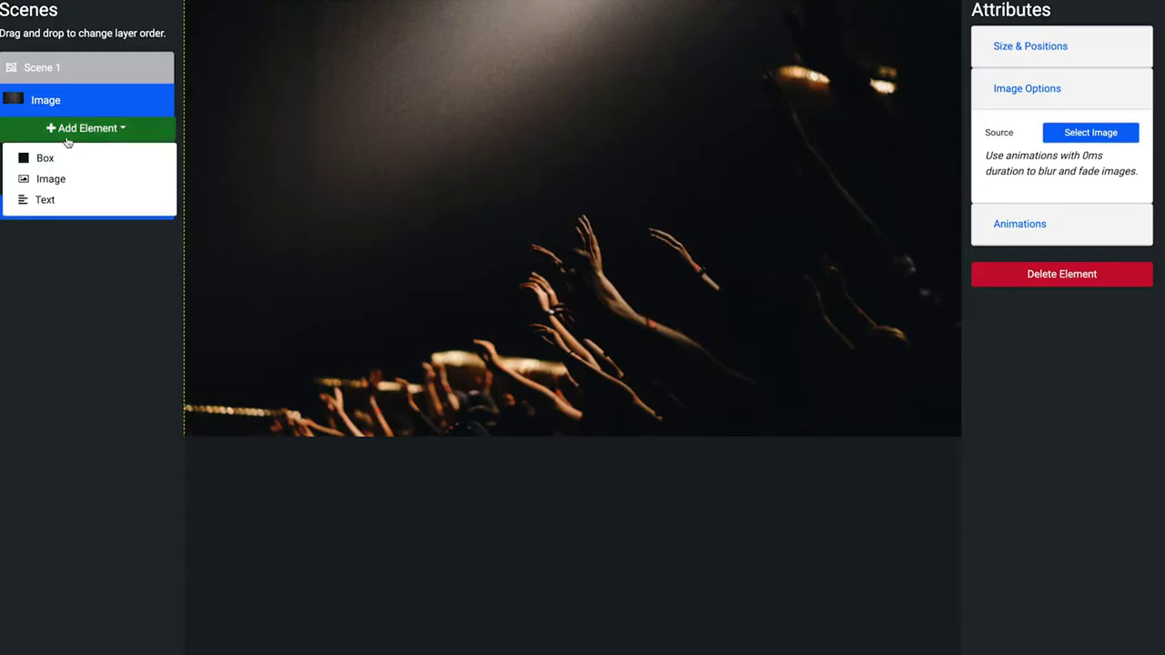
click(68, 193)
click(54, 133)
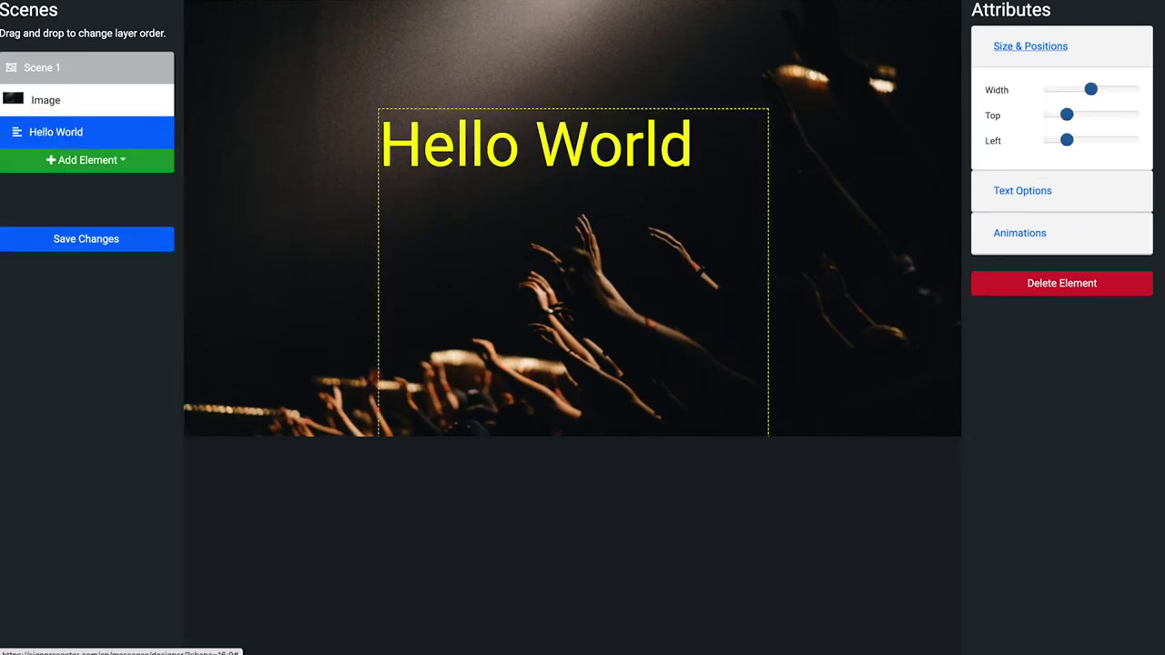
click(1042, 209)
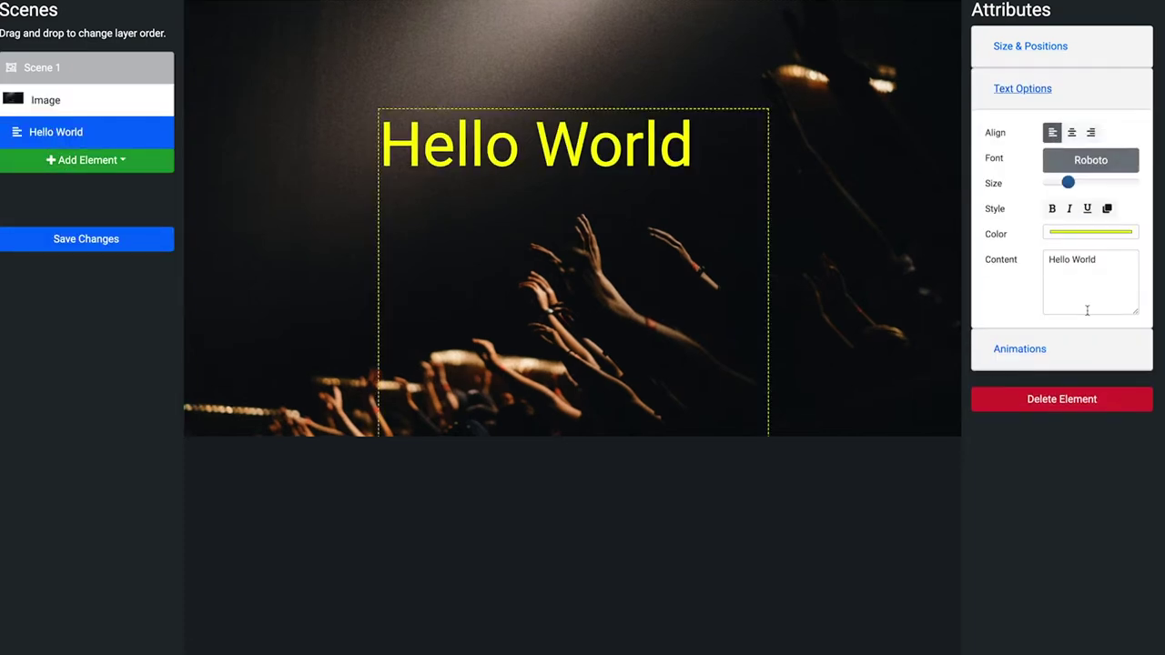
text(Welcome to)
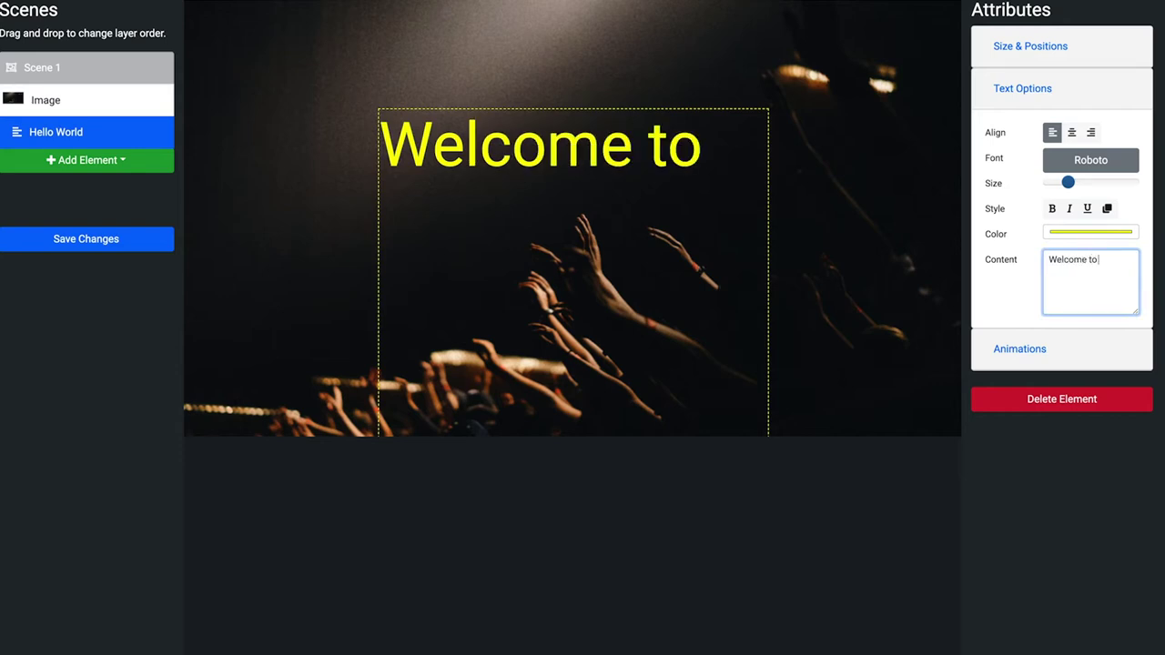
text( Church)
drag(1073, 185, 1062, 185)
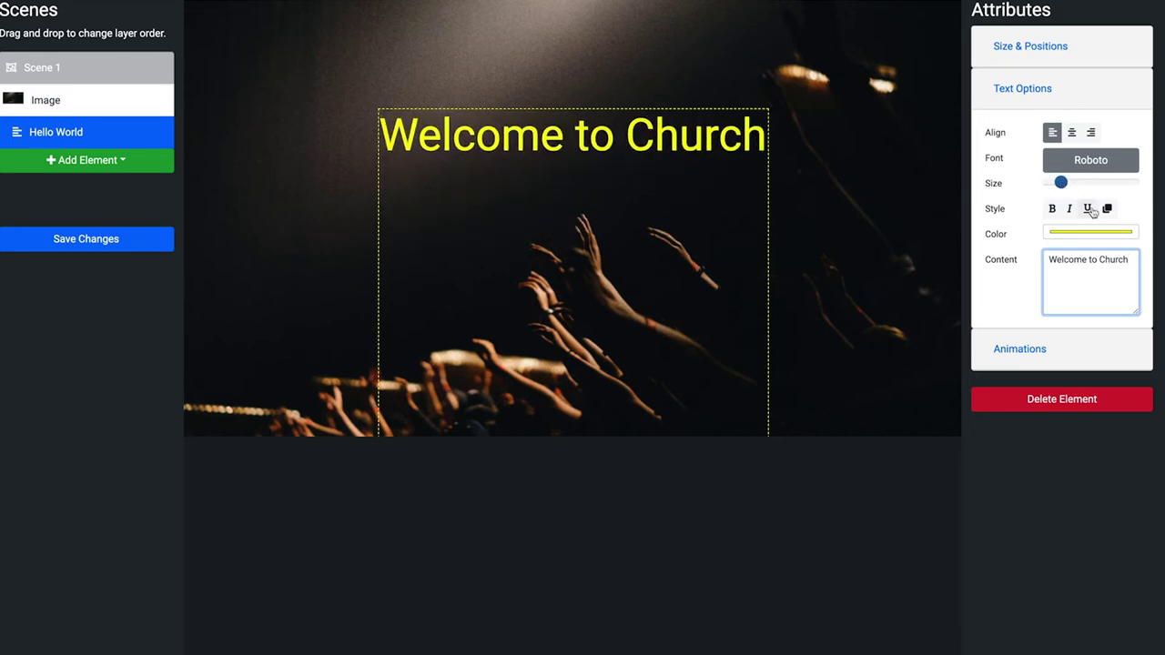
Recolor the "Welcome to Church" text with a cream tone sampled from the bright stage light in the photo
click(1084, 234)
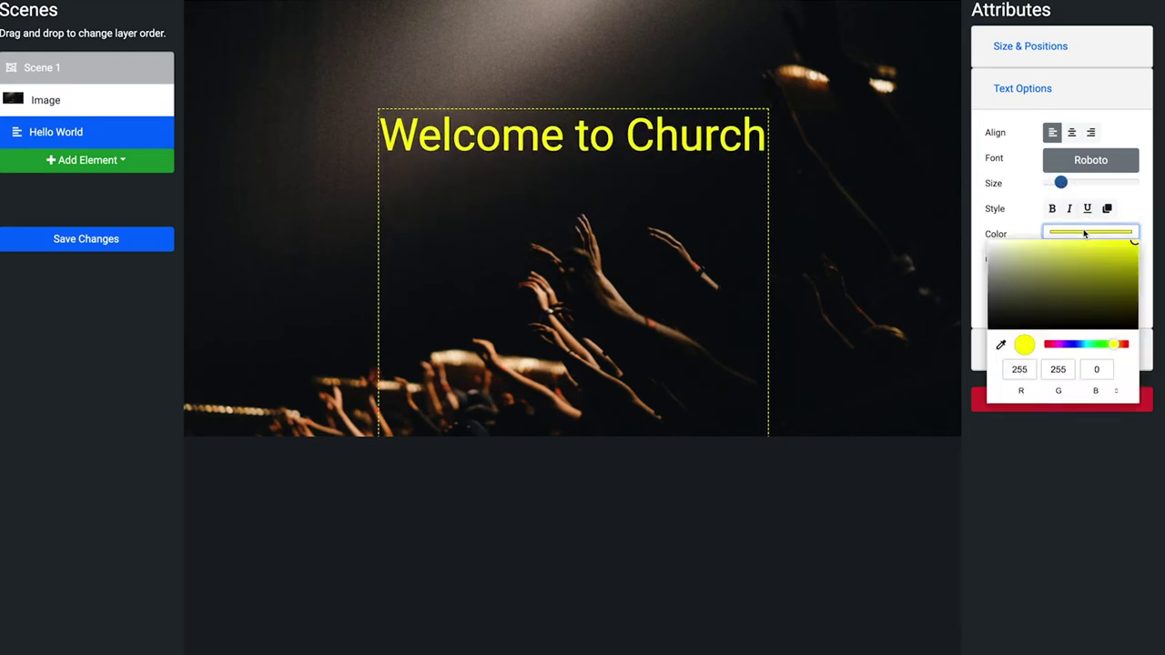
click(1000, 346)
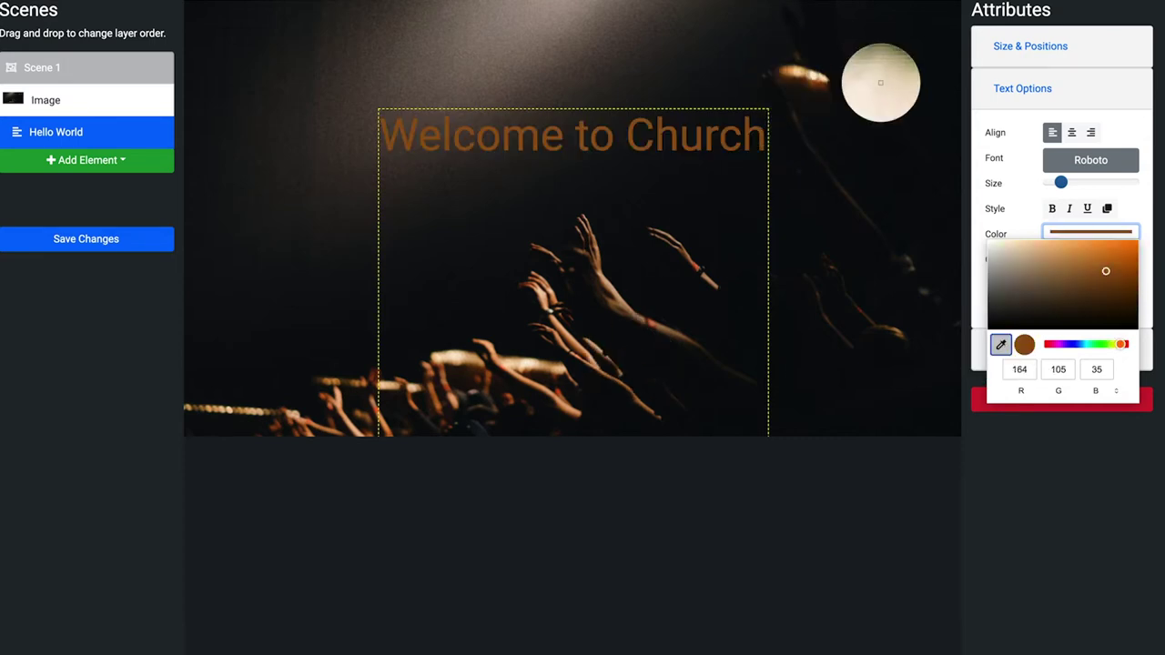
click(880, 82)
click(1032, 212)
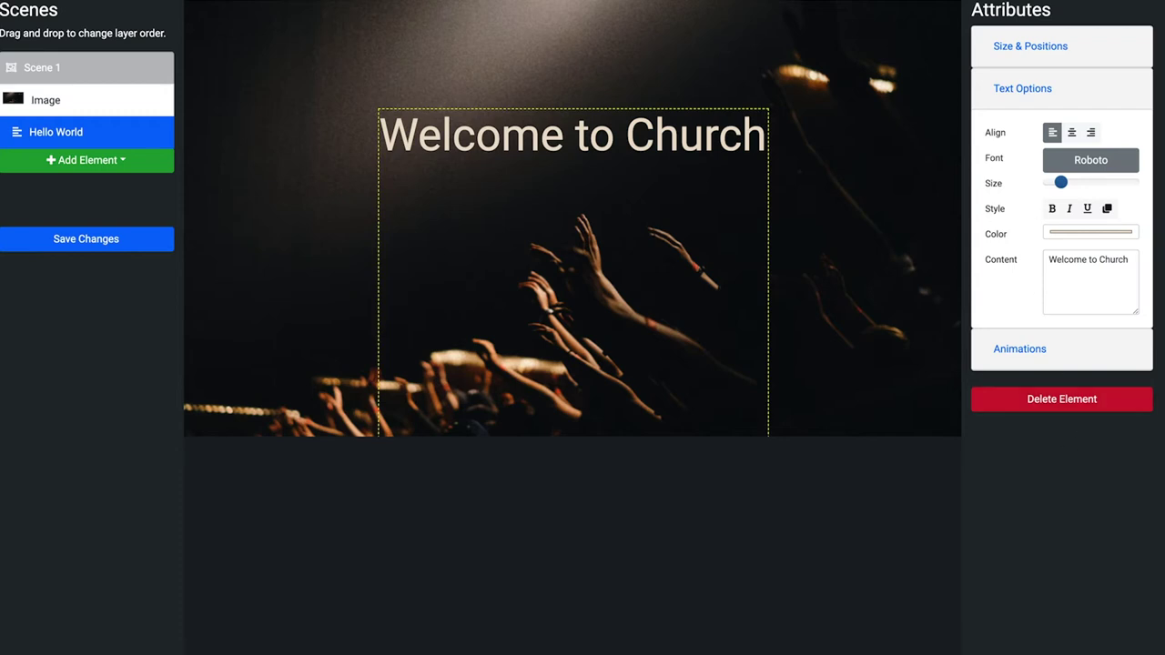
Adjust the size and position of the "Welcome to Church" text so it spans the middle of the slide, and save the design
click(1032, 50)
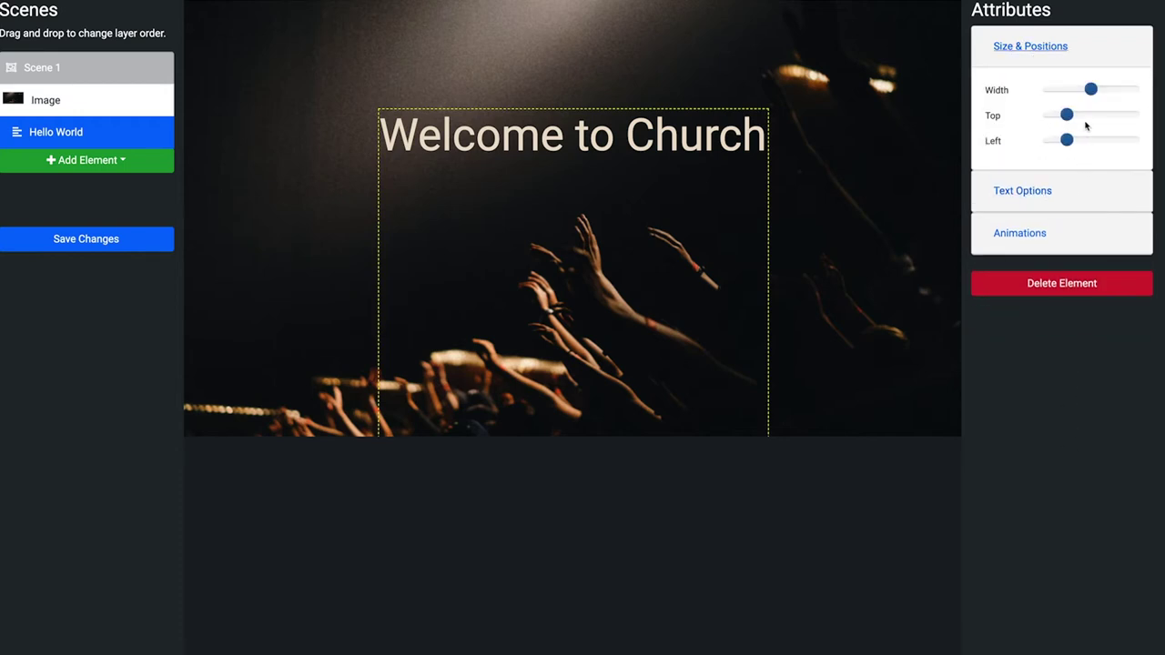
drag(1093, 97, 1085, 122)
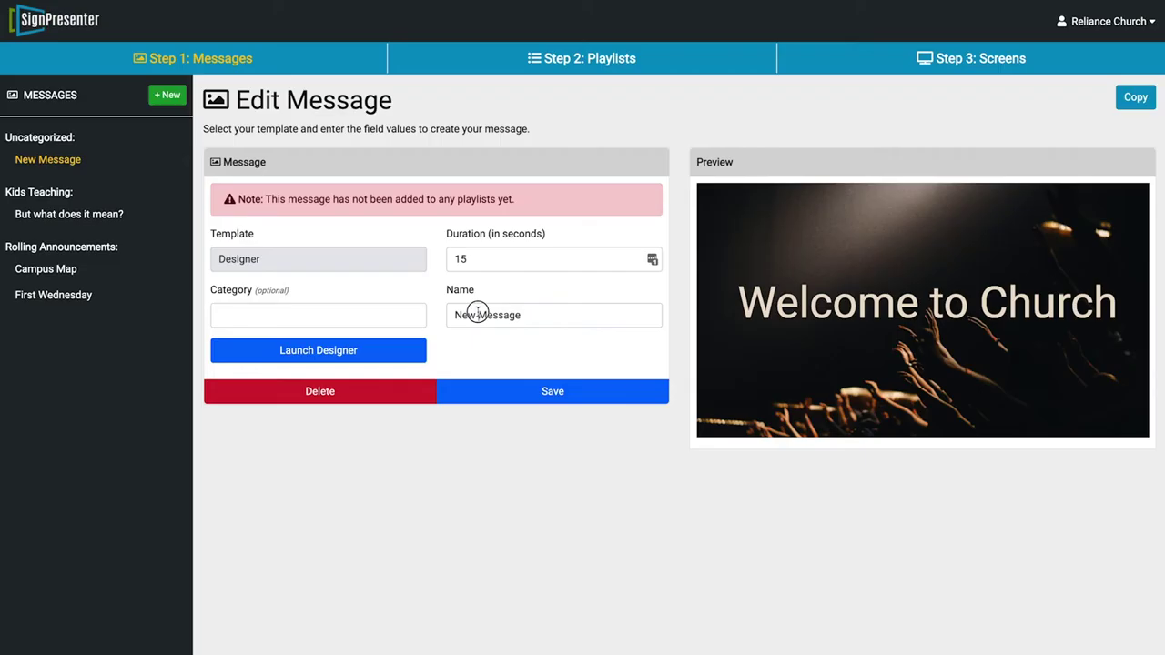
Name the message Welcome, set its category to Rolling Announcements and its duration to 20 seconds, and save it
double_click(478, 314)
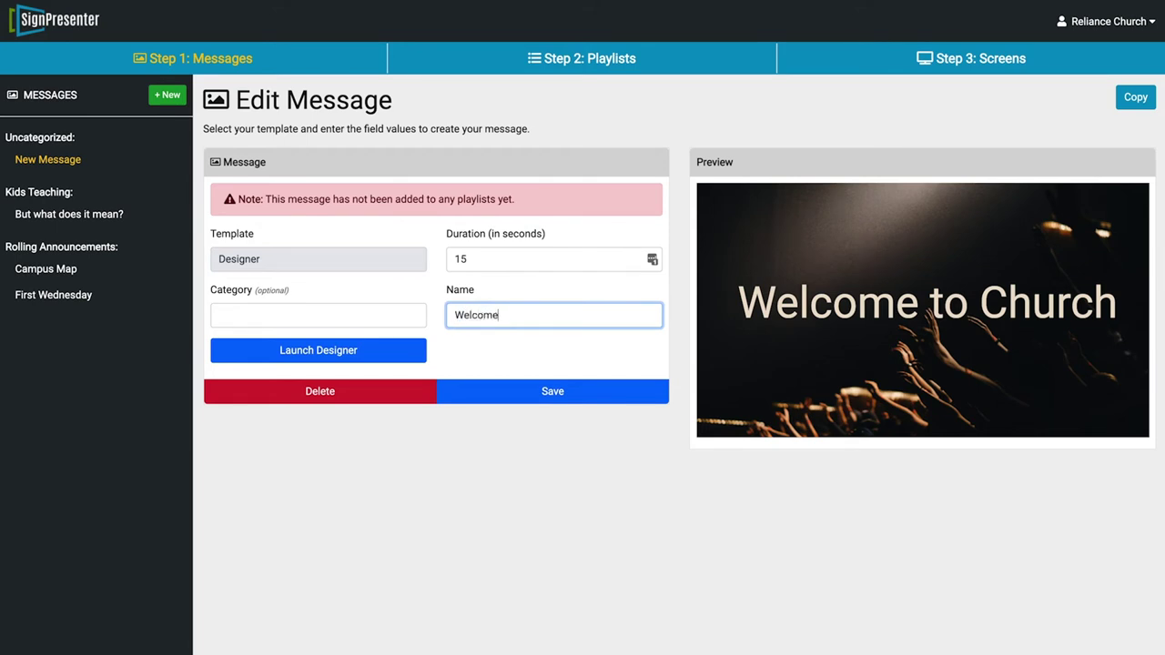
click(310, 316)
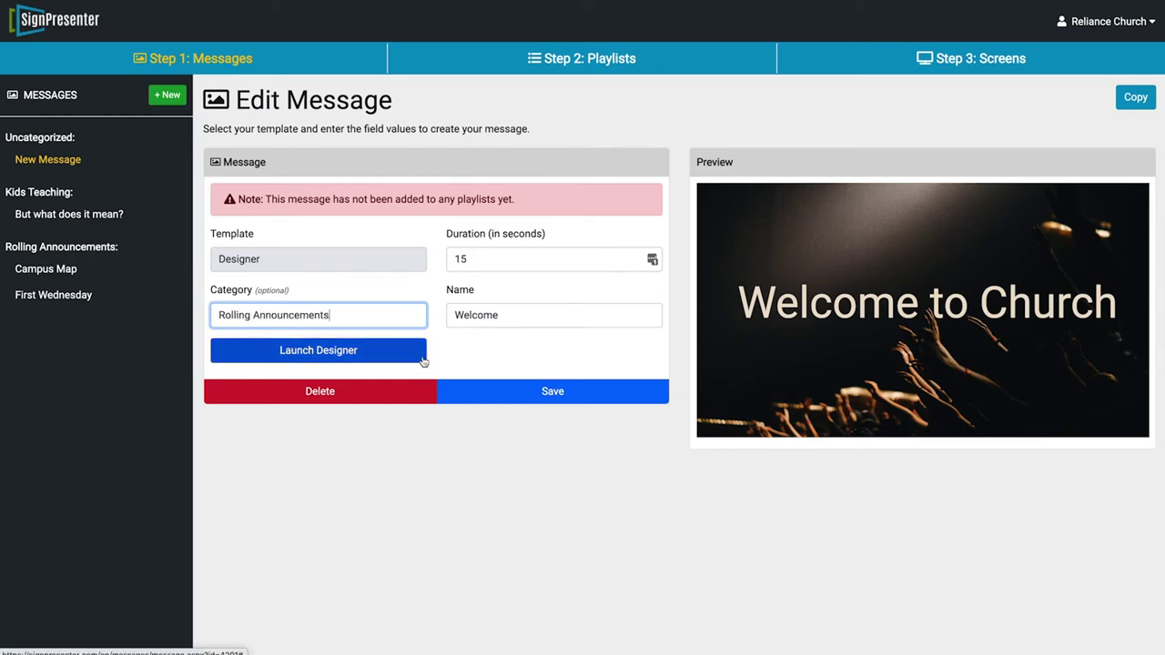
click(507, 262)
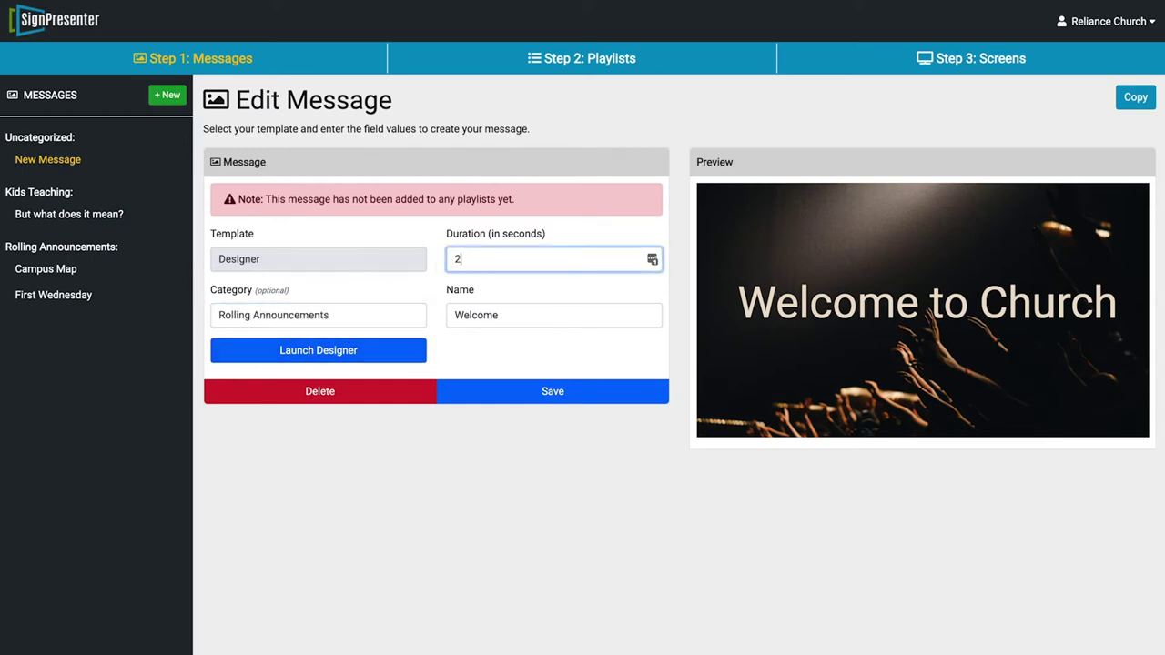
click(567, 395)
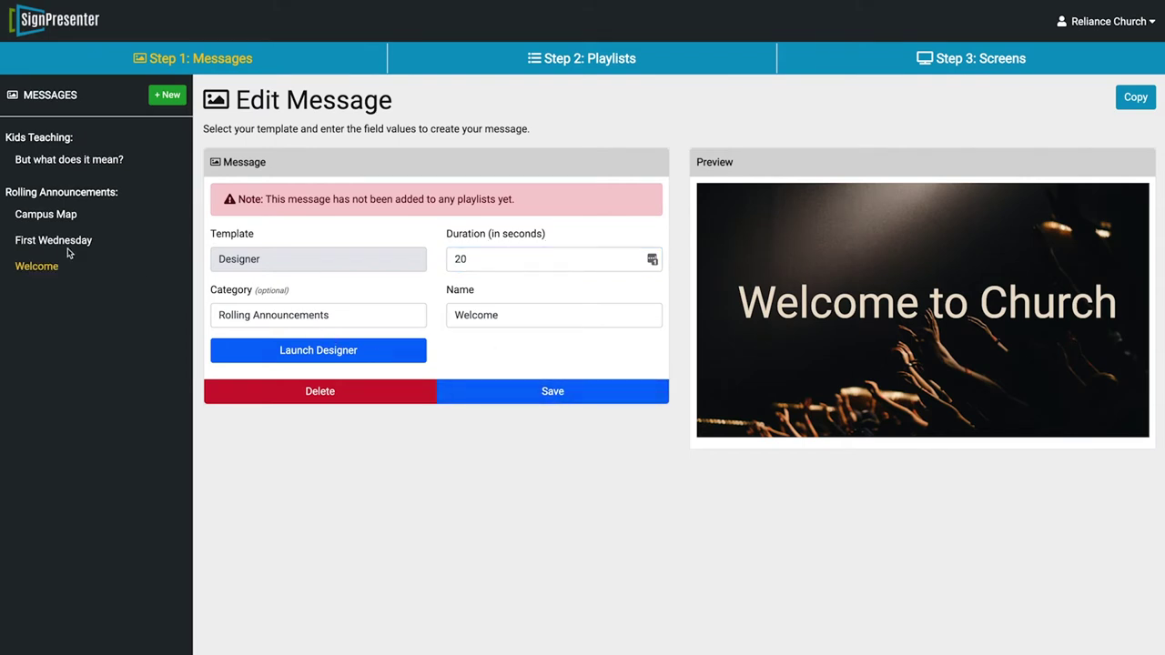
Try to upload Kids Lesson - But What Does It Mean?.mp4 from Downloads into a new horizontal 16:9 Video with Audio message
click(169, 95)
click(587, 270)
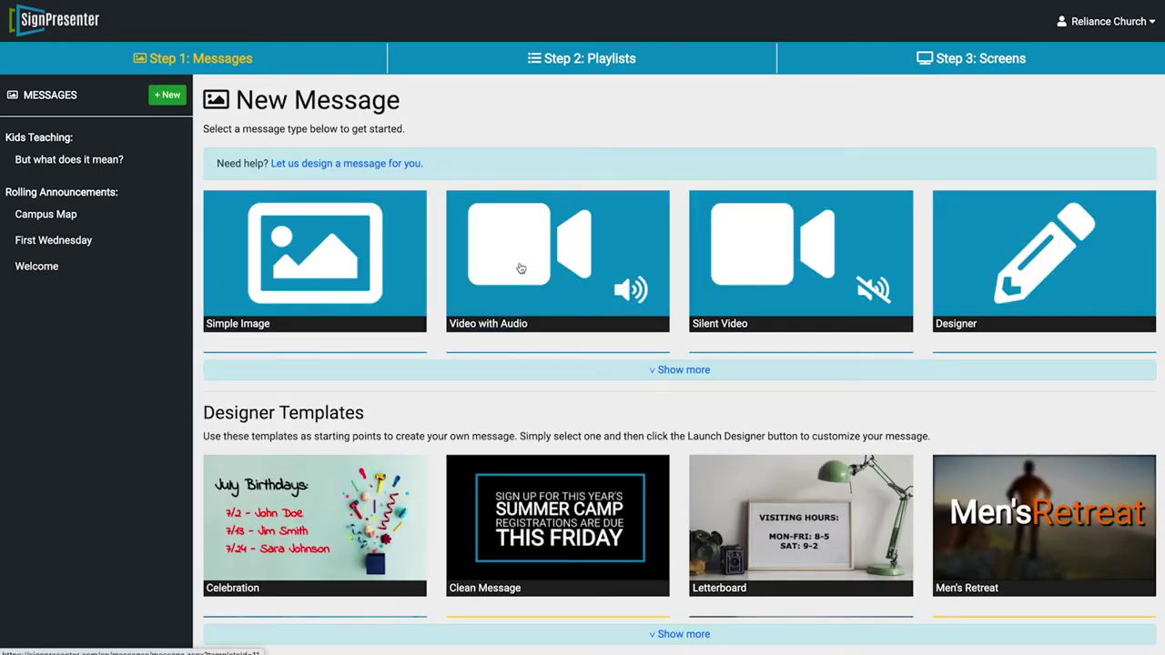
click(521, 269)
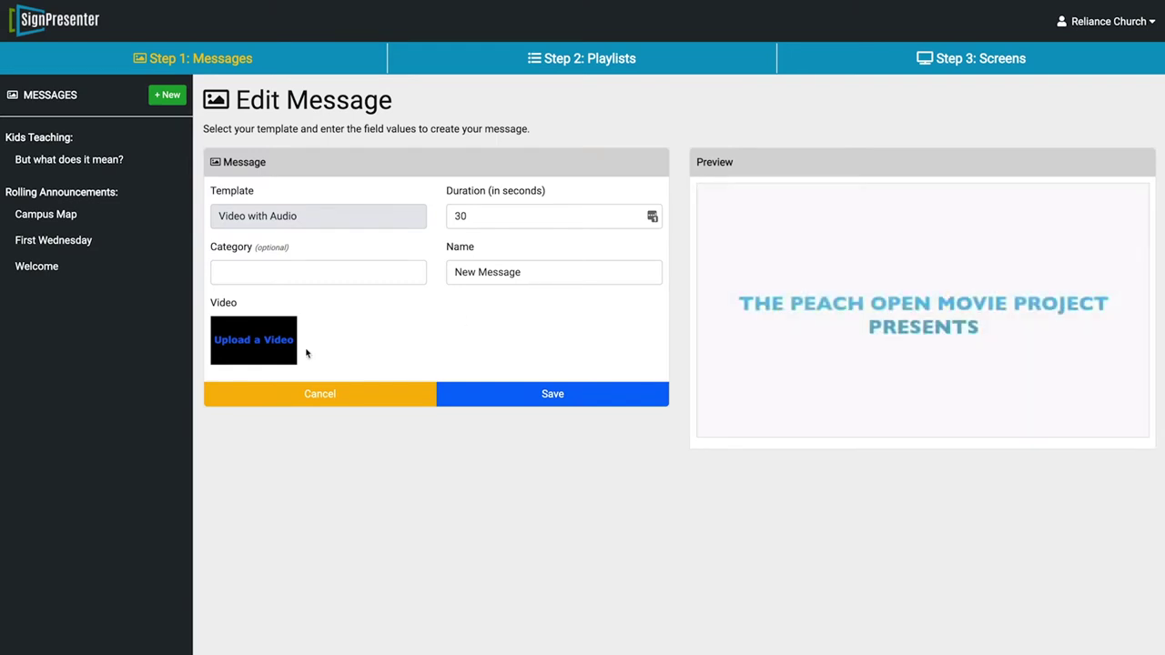
click(264, 344)
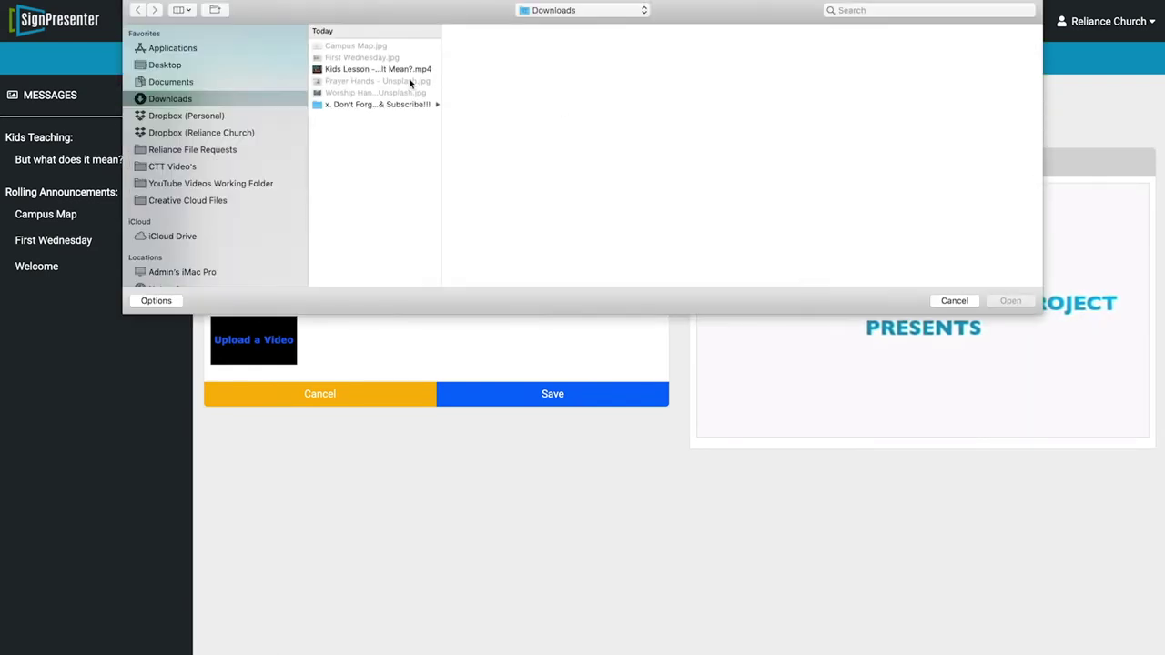
click(401, 70)
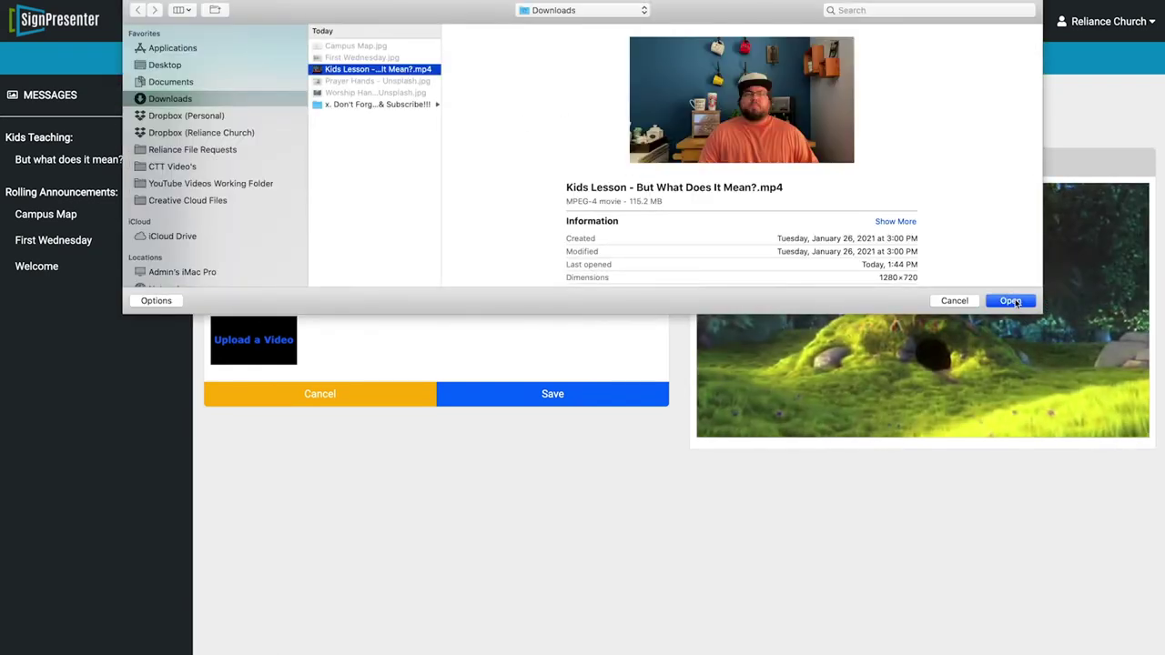
key(Return)
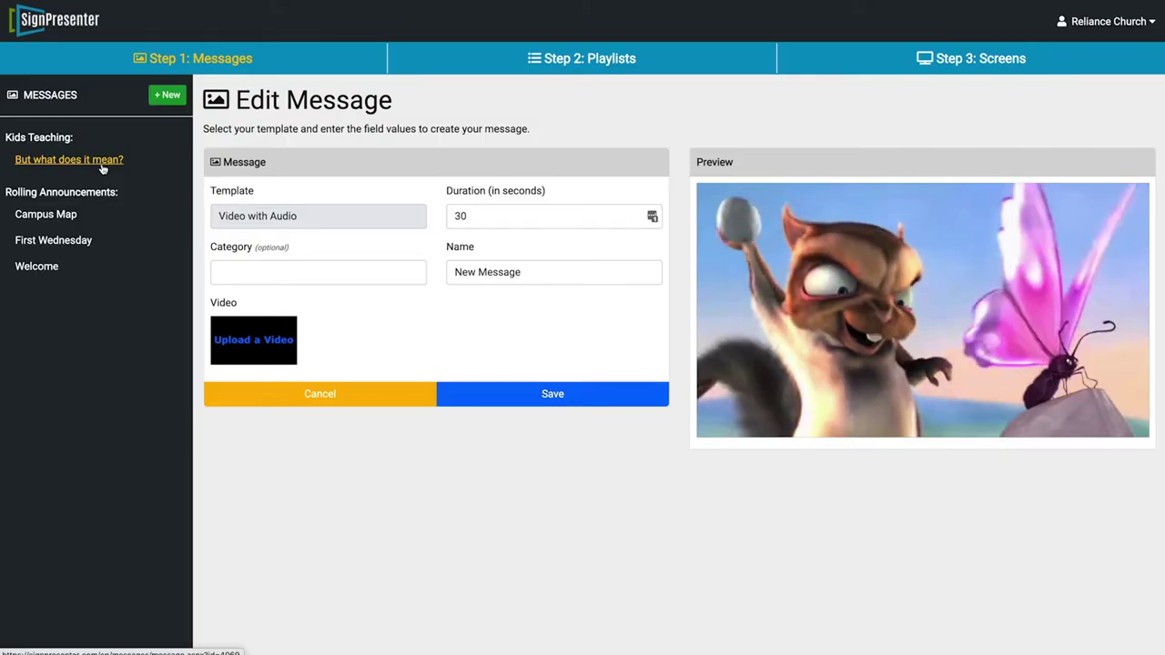
Open the existing "But what does it mean?" message under Kids Teaching to review its video and settings
click(99, 161)
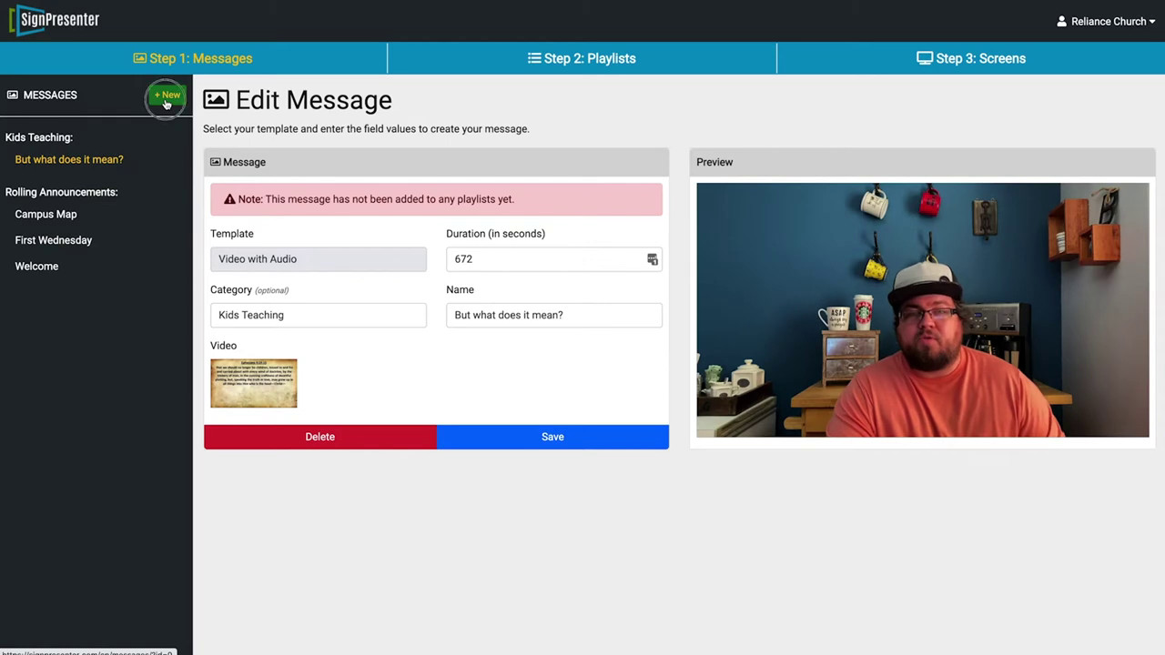
Start a new vertical 9:16 message of the Weather type with a duration of 20 seconds
click(167, 97)
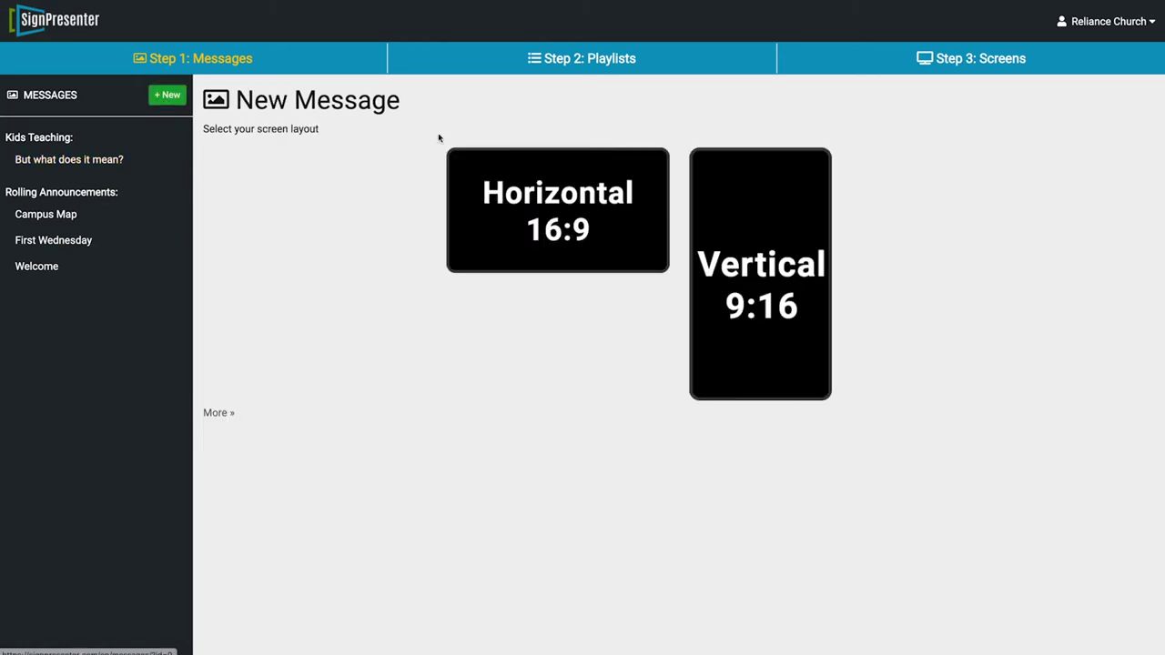
click(749, 231)
scroll(391, 325, down, 1)
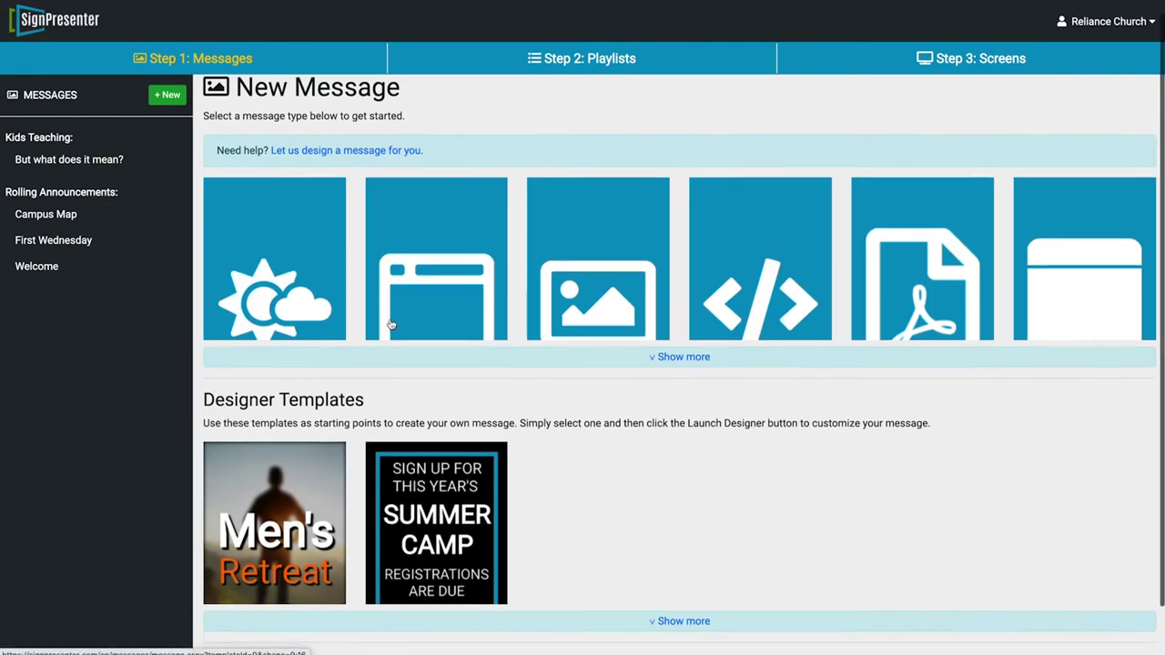
click(619, 355)
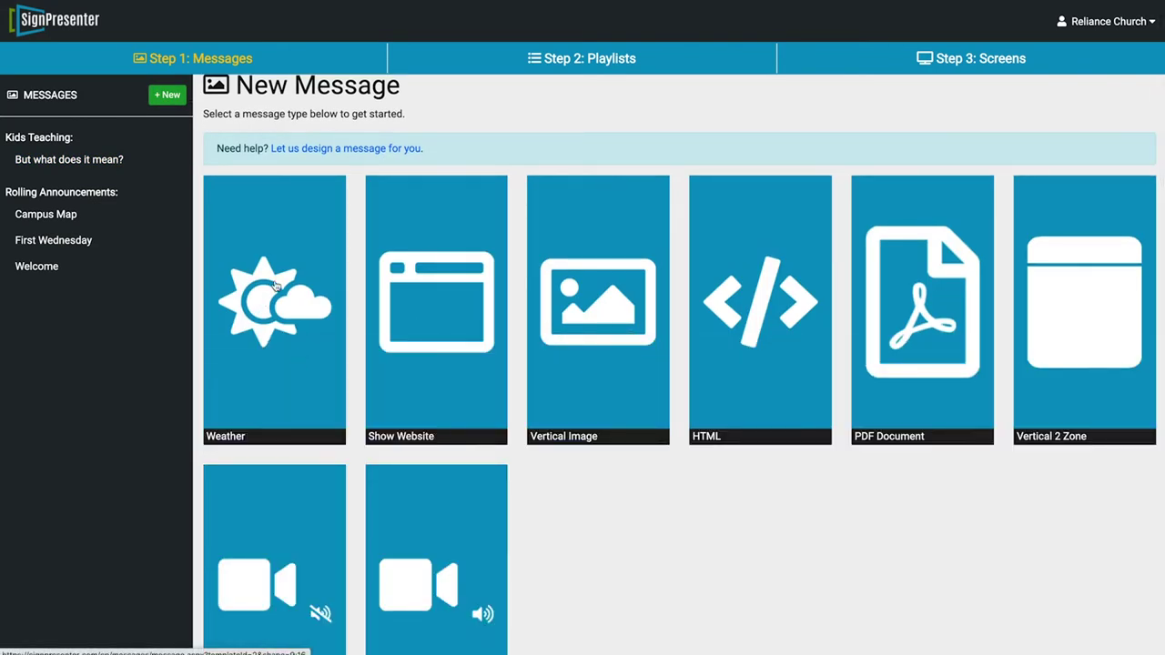
click(276, 286)
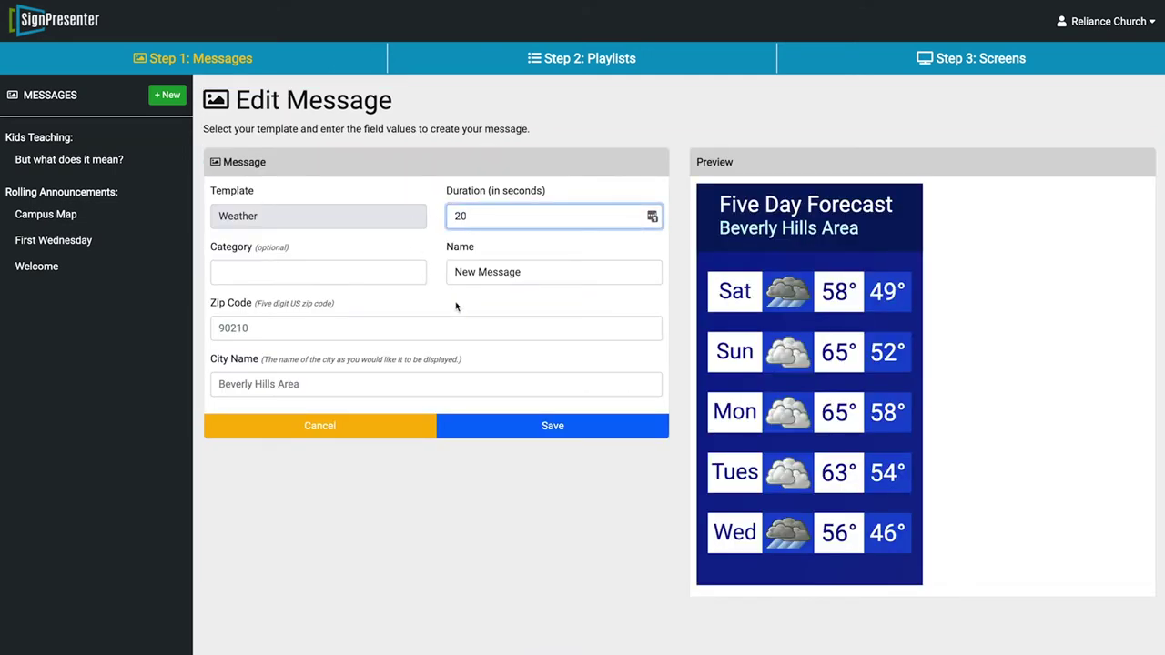
Name the message Weather, set the zip code to 92592 and the city name to Temecula, CA, and save it
double_click(510, 273)
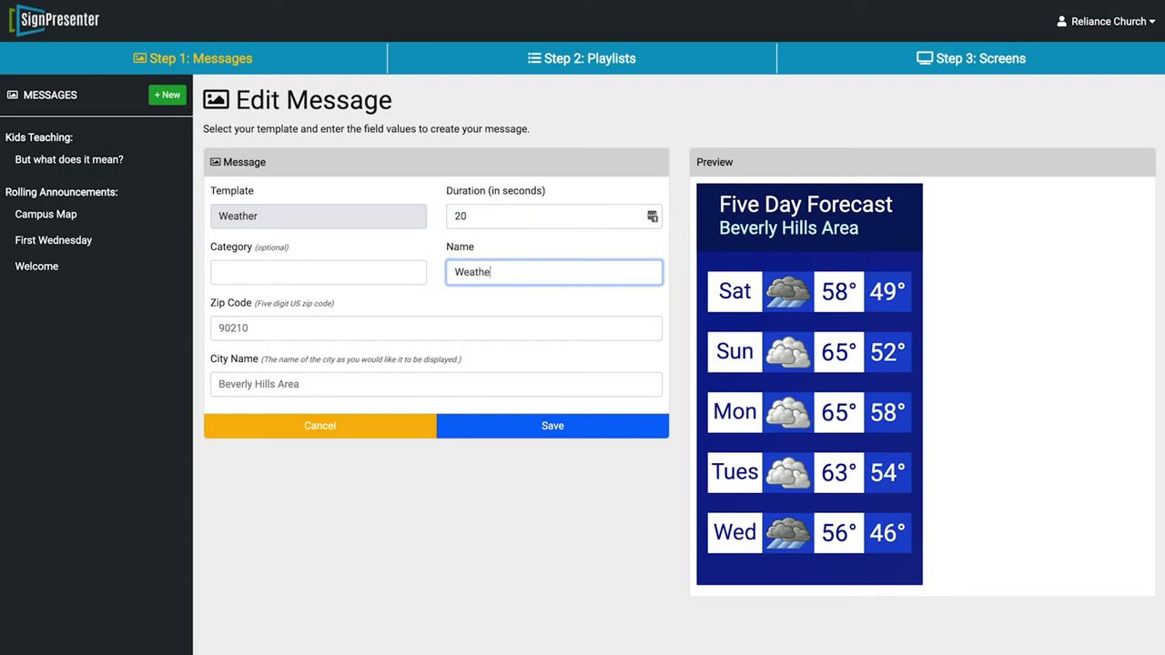
click(287, 339)
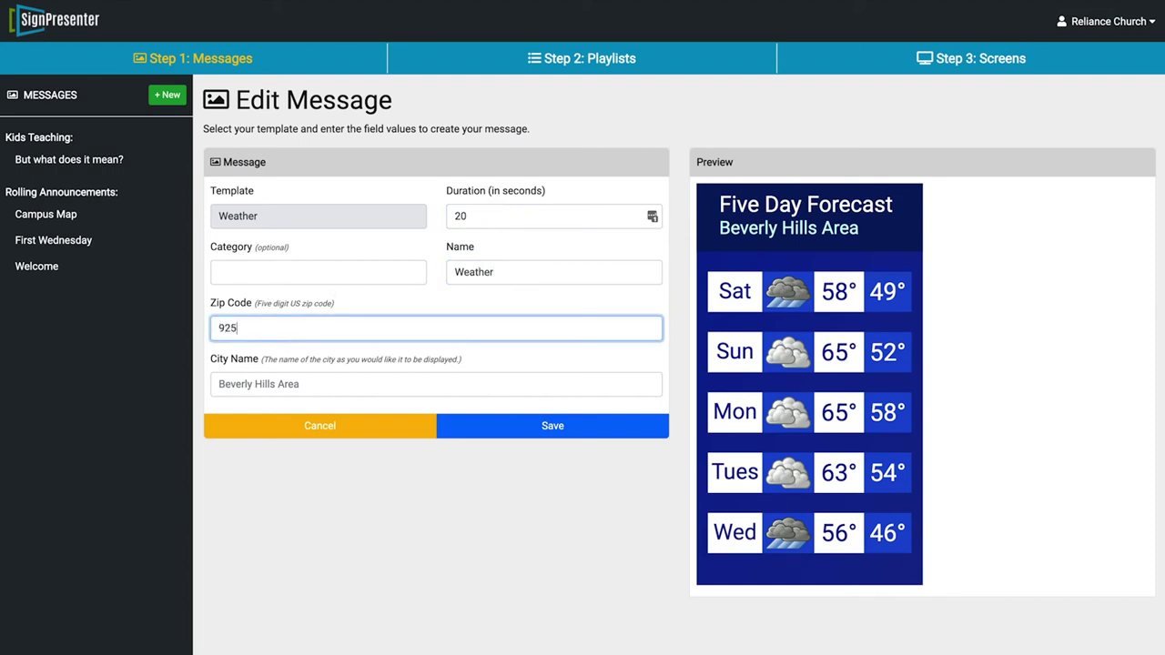
triple_click(292, 384)
text(Temecula, CA)
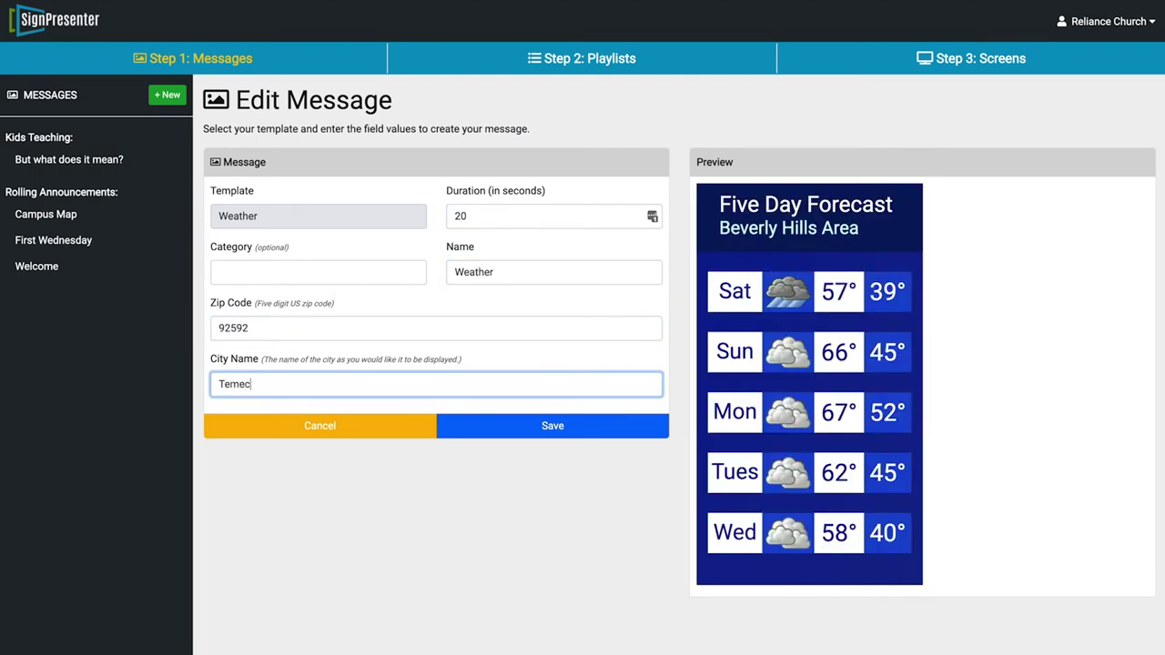
click(560, 436)
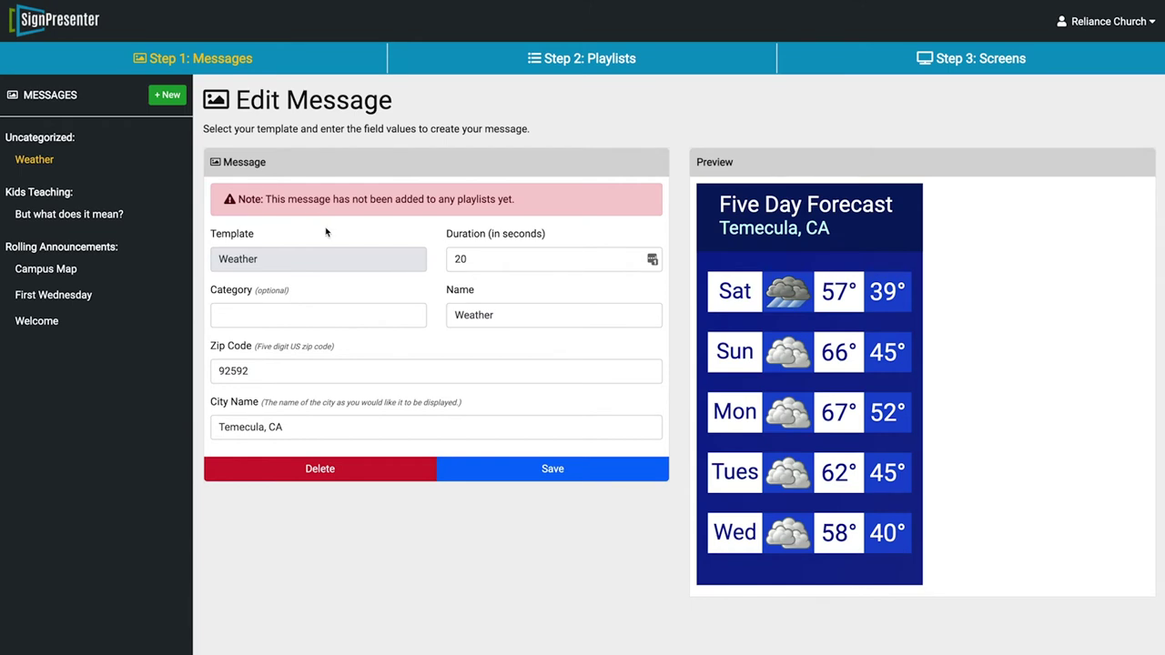
Start another new message in the Vertical 9:16 layout
click(167, 95)
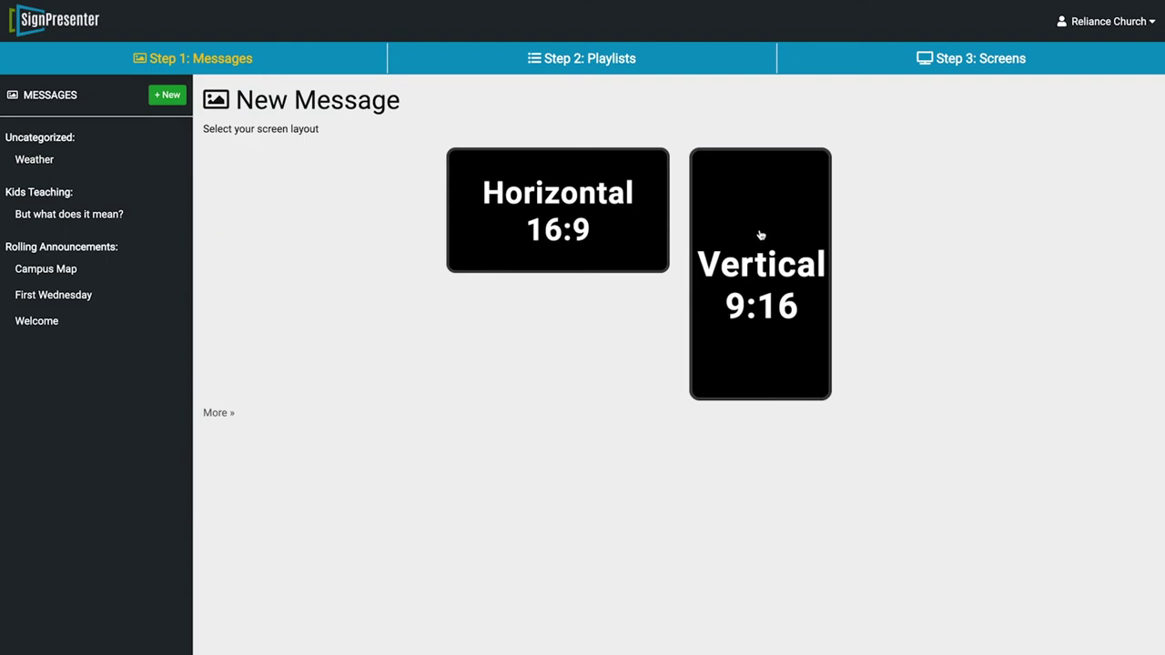
click(762, 235)
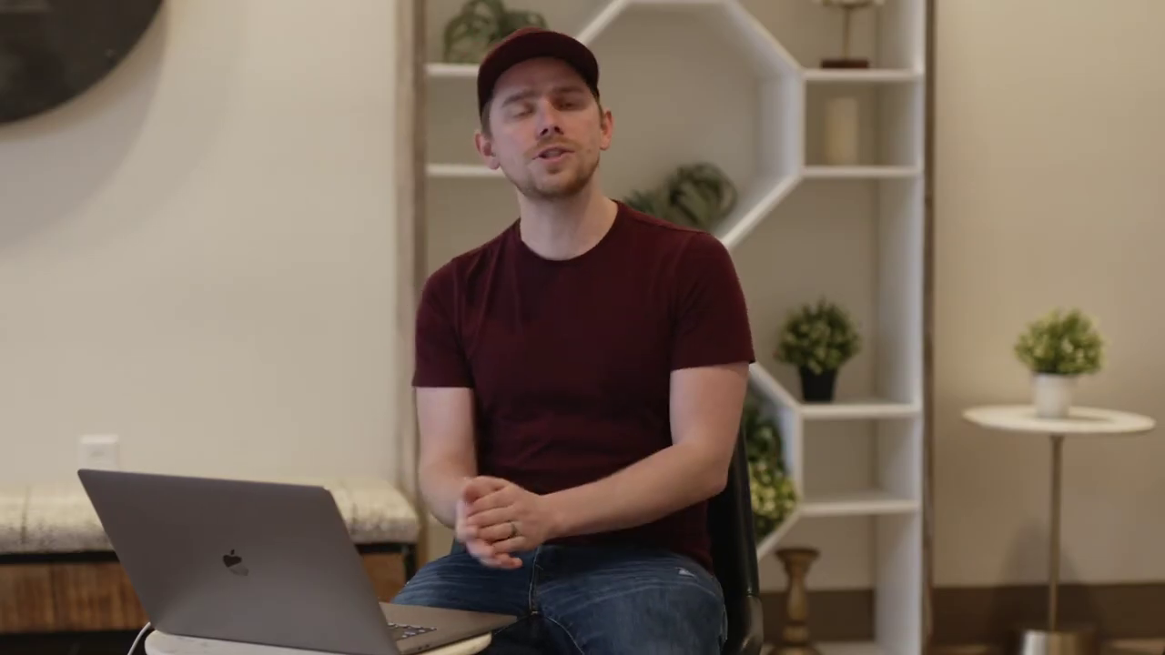
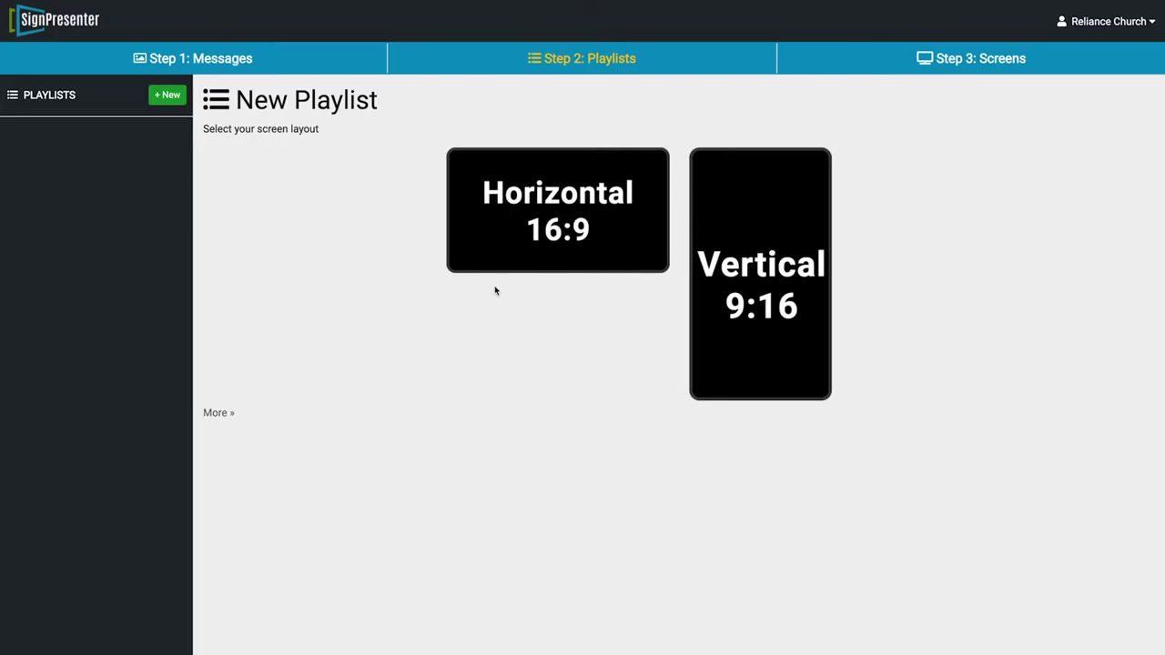
Create a horizontal 16:9 custom playlist named Reliance Kids with the play order set to Sequential
click(571, 215)
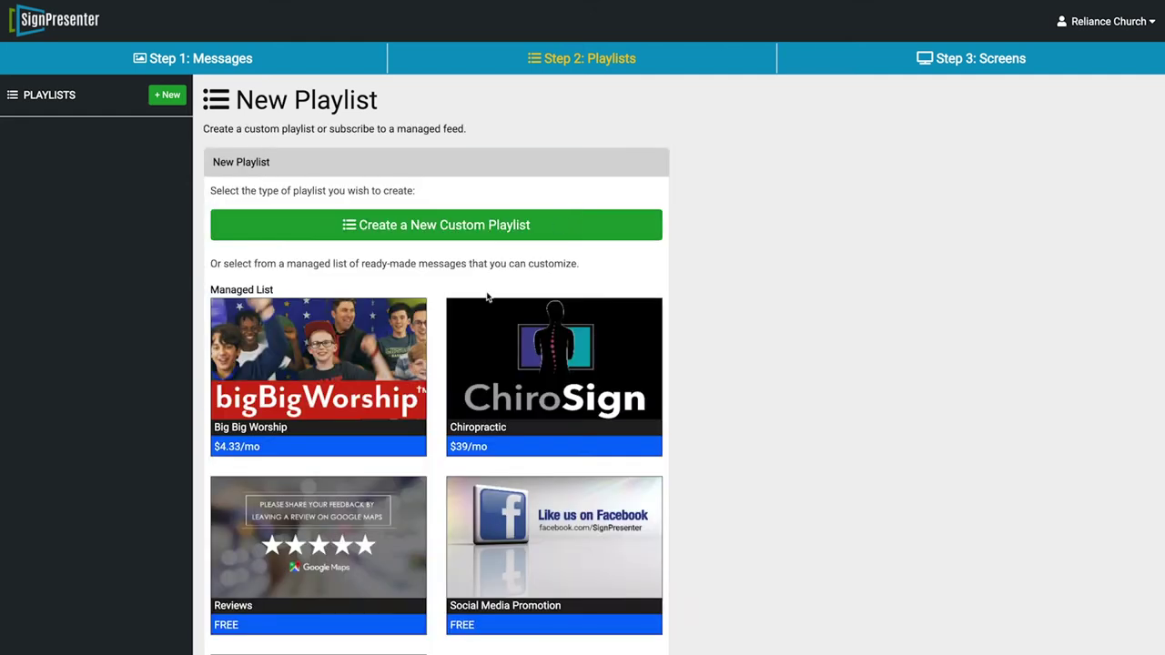
click(440, 234)
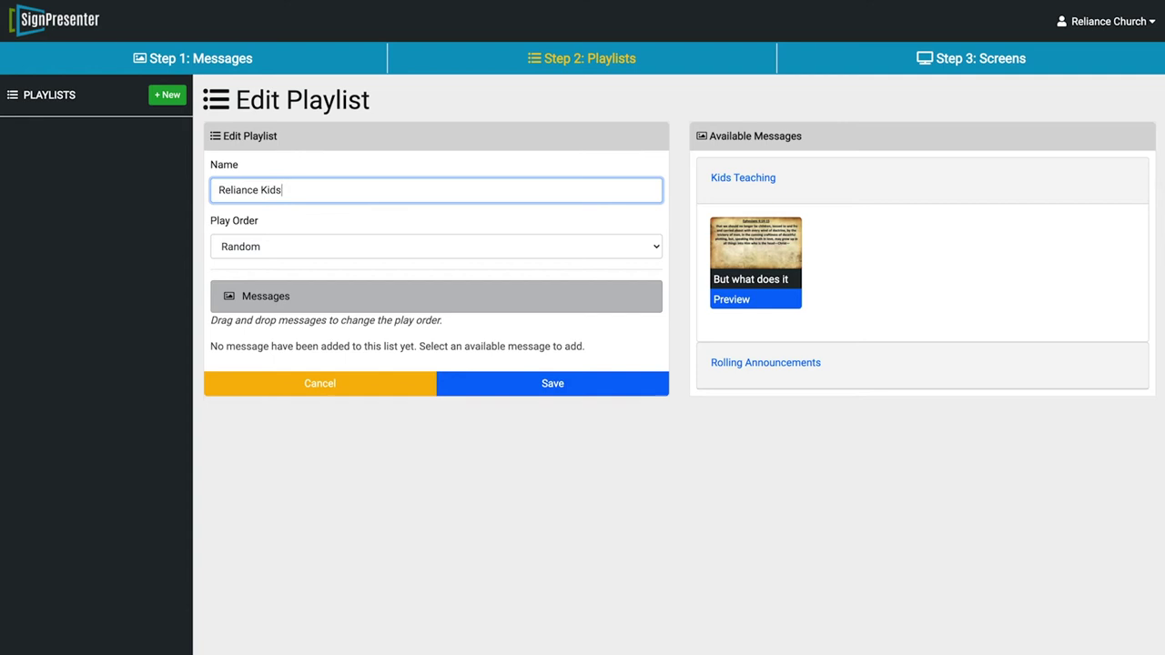
click(337, 247)
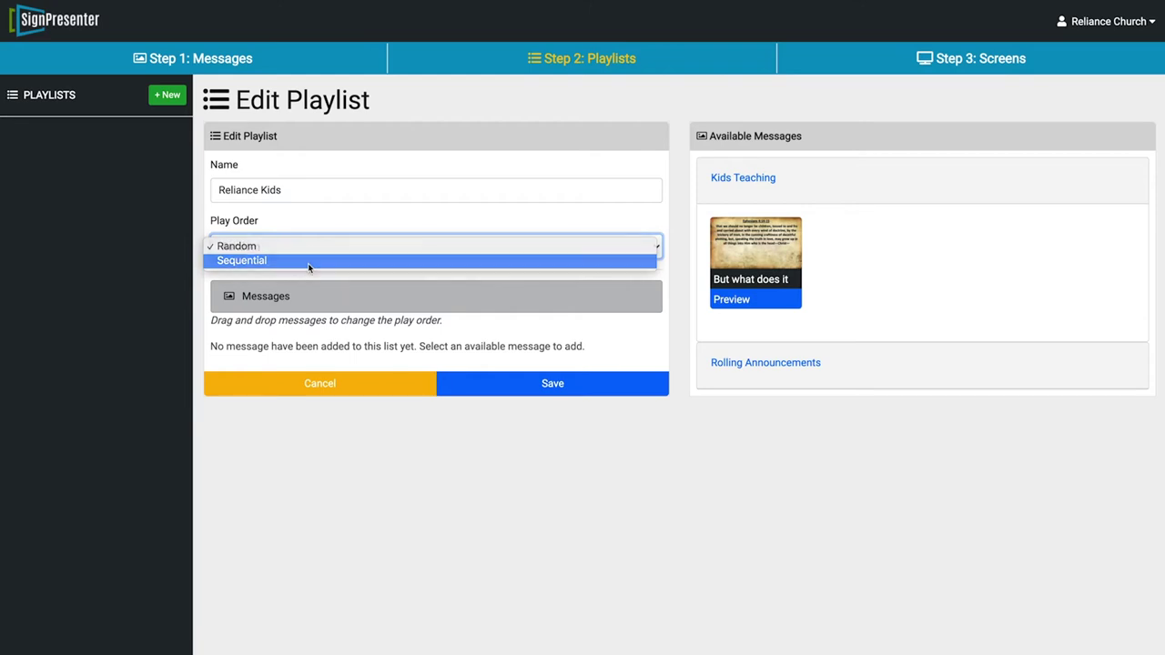
click(308, 262)
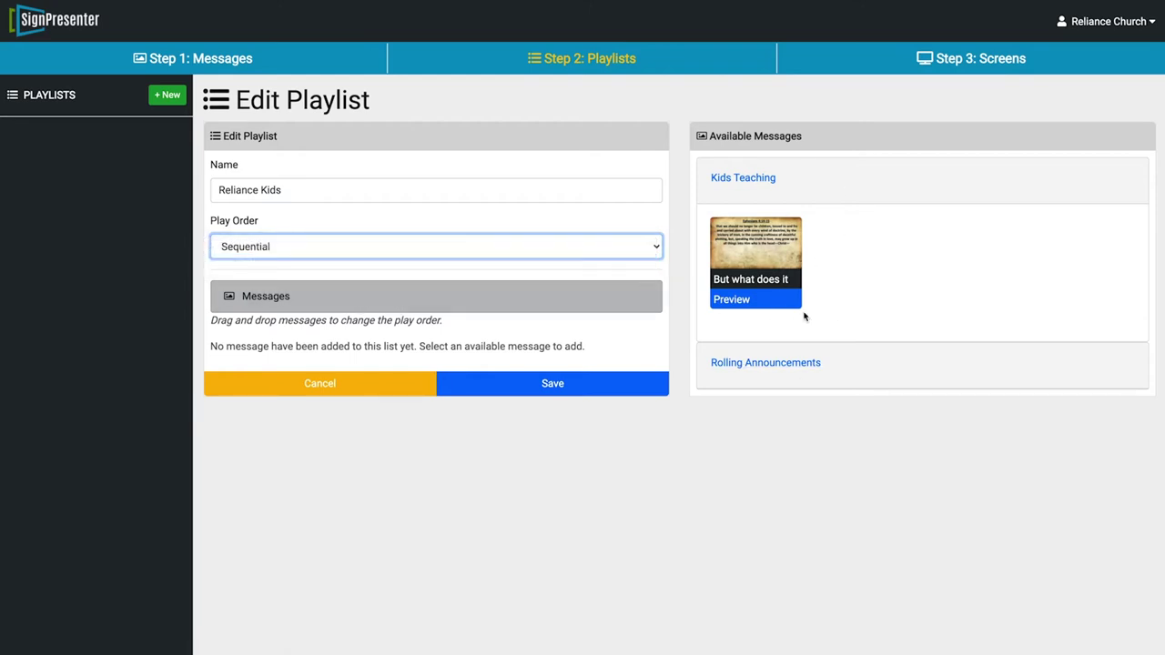
Add the "But what does it mean?" message from Kids Teaching to the Reliance Kids playlist and save the playlist
click(764, 364)
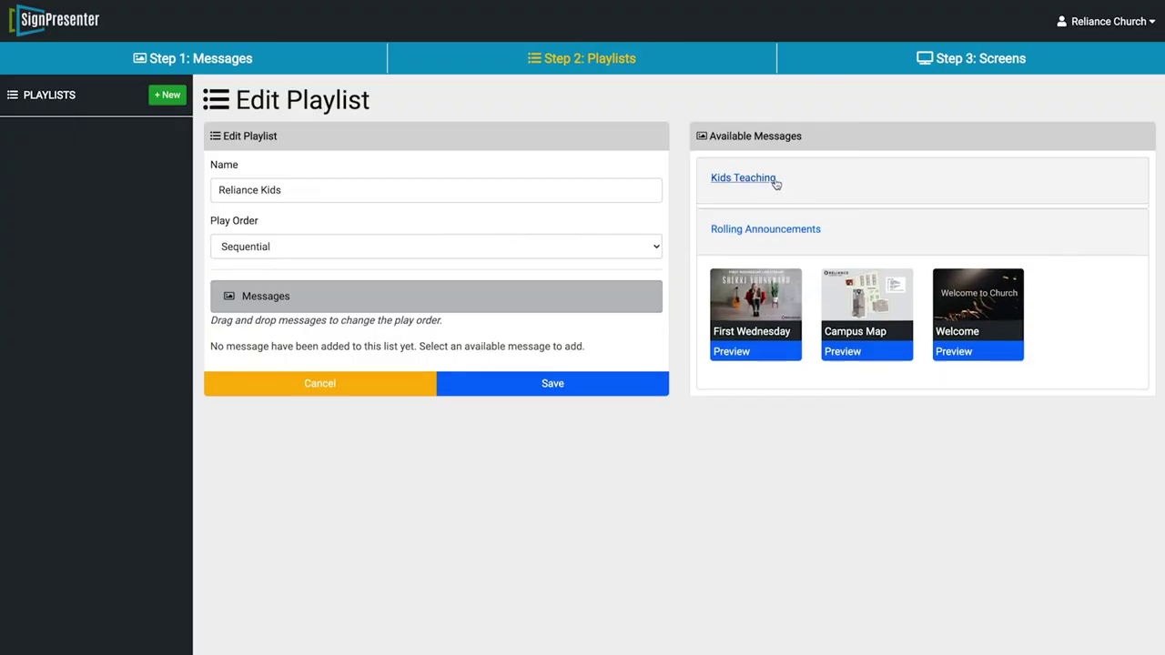
click(772, 179)
click(767, 268)
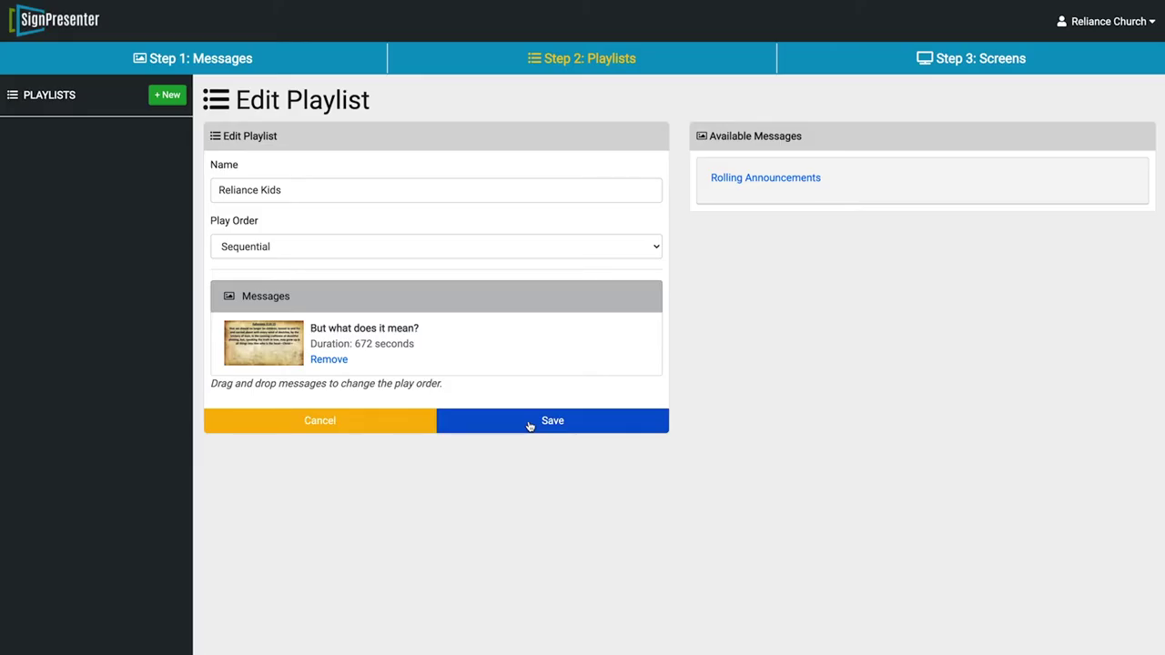
click(529, 425)
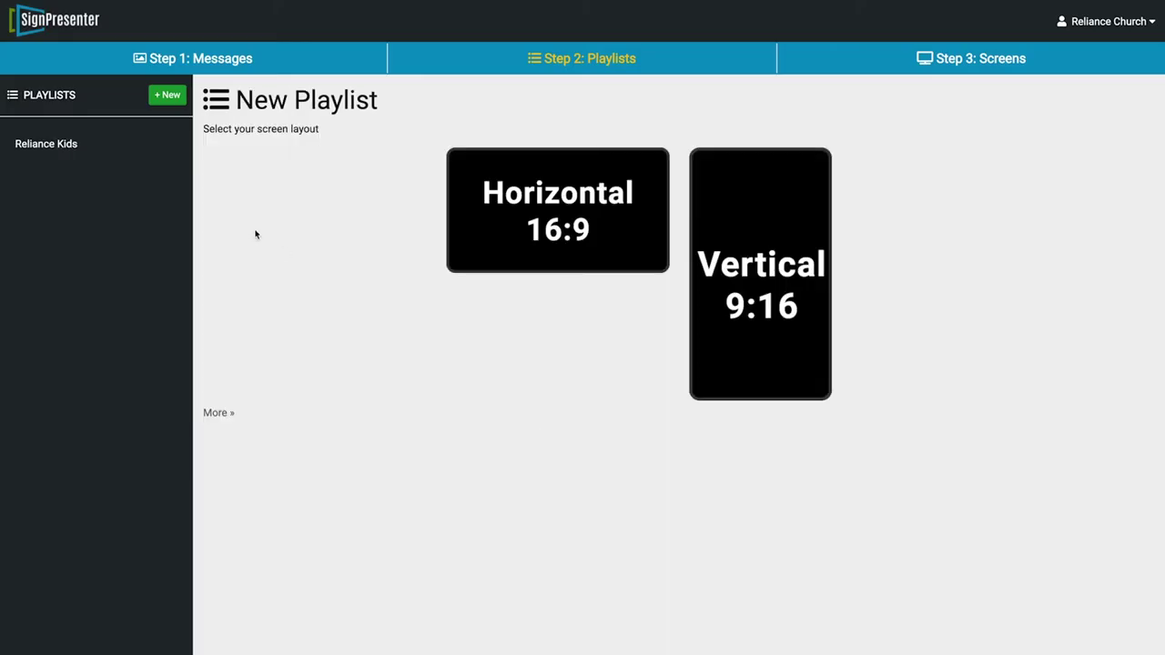
Create a horizontal 16:9 custom playlist named Sunday Rolling with the play order kept at Random
click(568, 188)
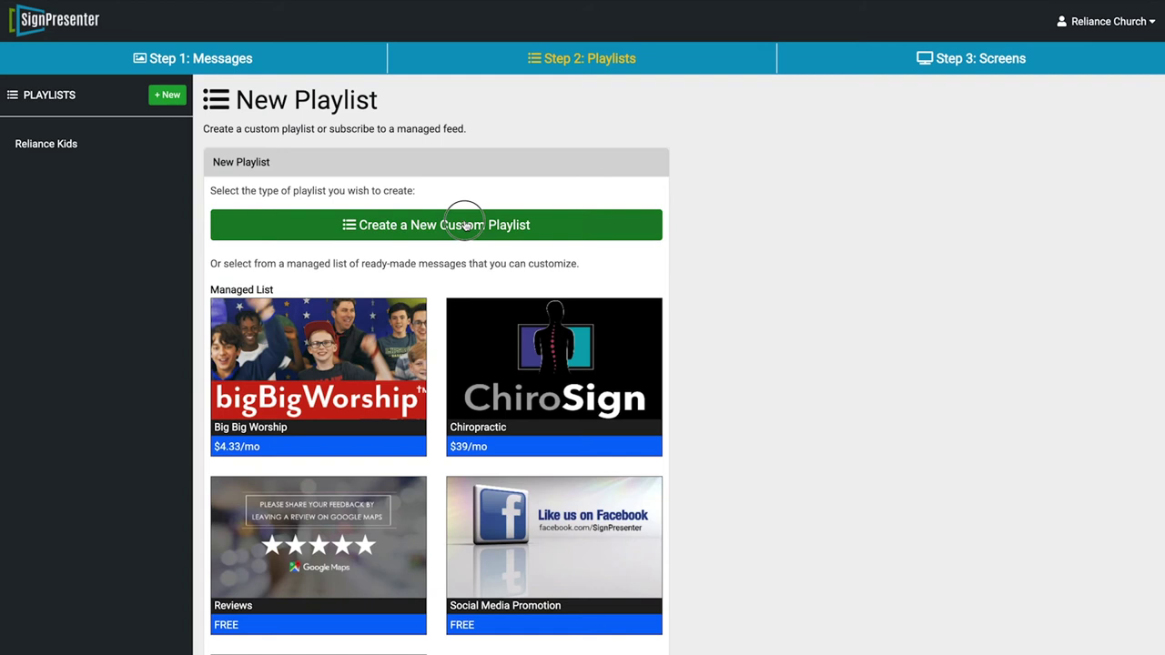
click(479, 215)
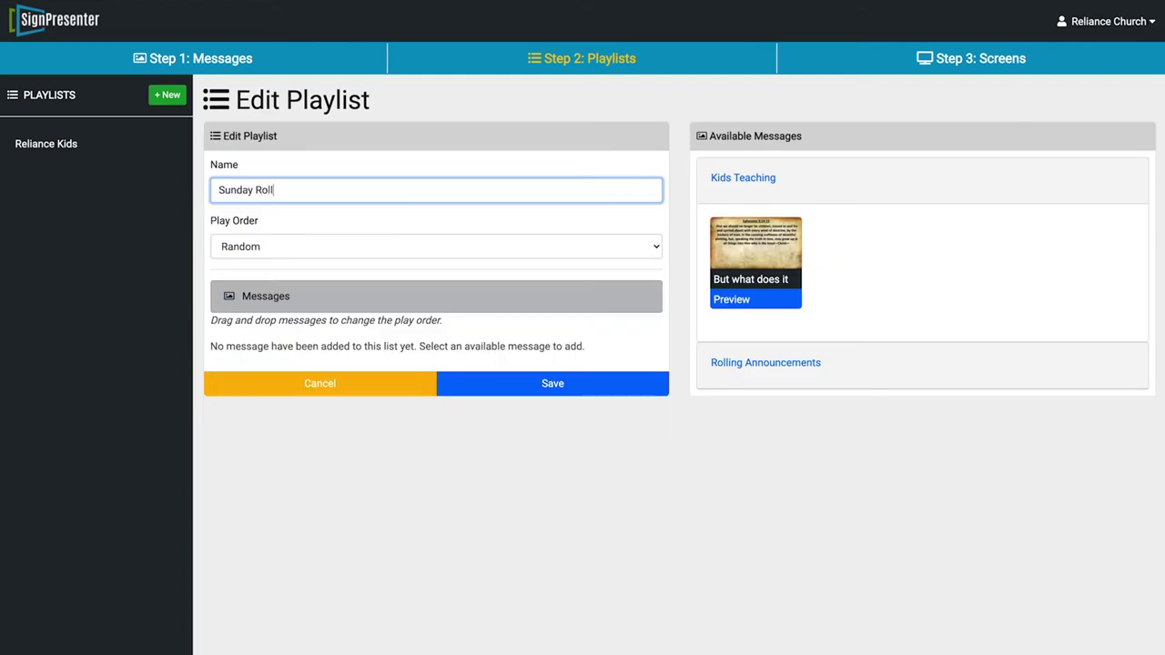
click(367, 251)
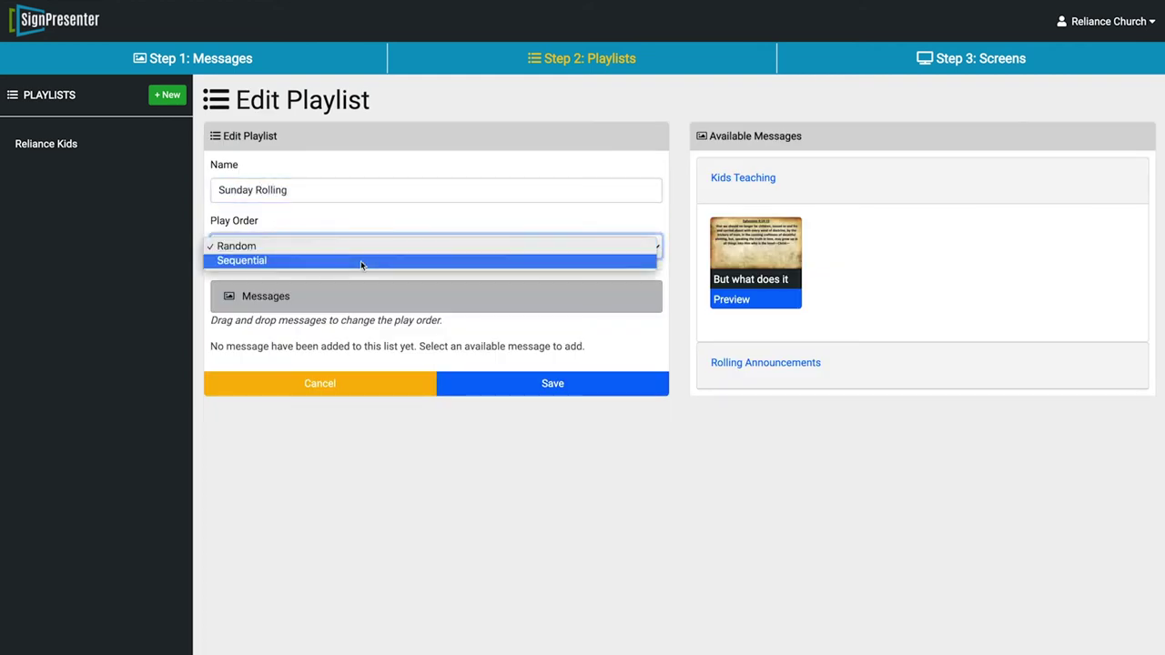
click(355, 249)
Add the Rolling Announcements messages First Wednesday, Campus Map and Welcome to the Sunday Rolling playlist and save it
click(791, 364)
click(757, 303)
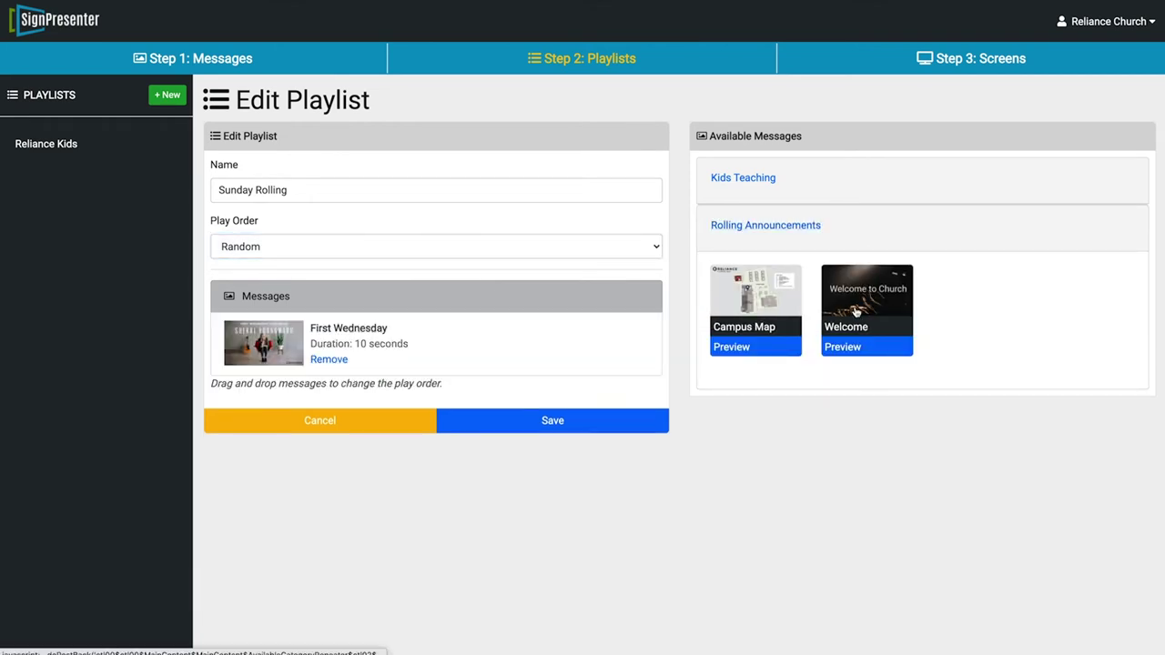
click(751, 308)
click(755, 310)
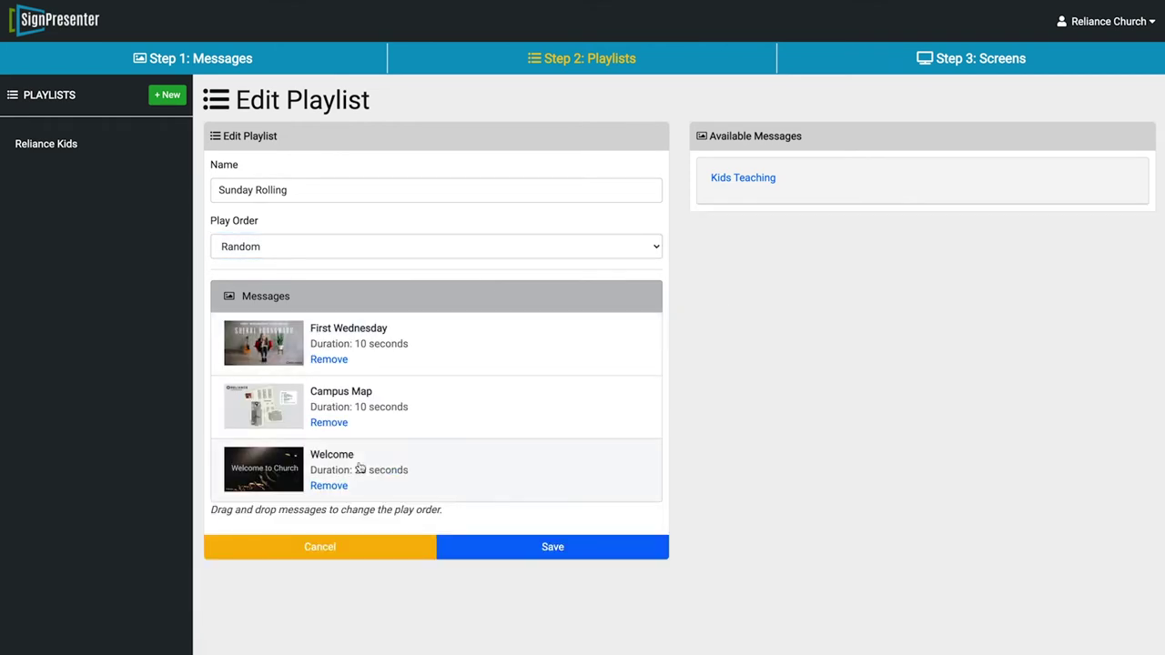
click(515, 547)
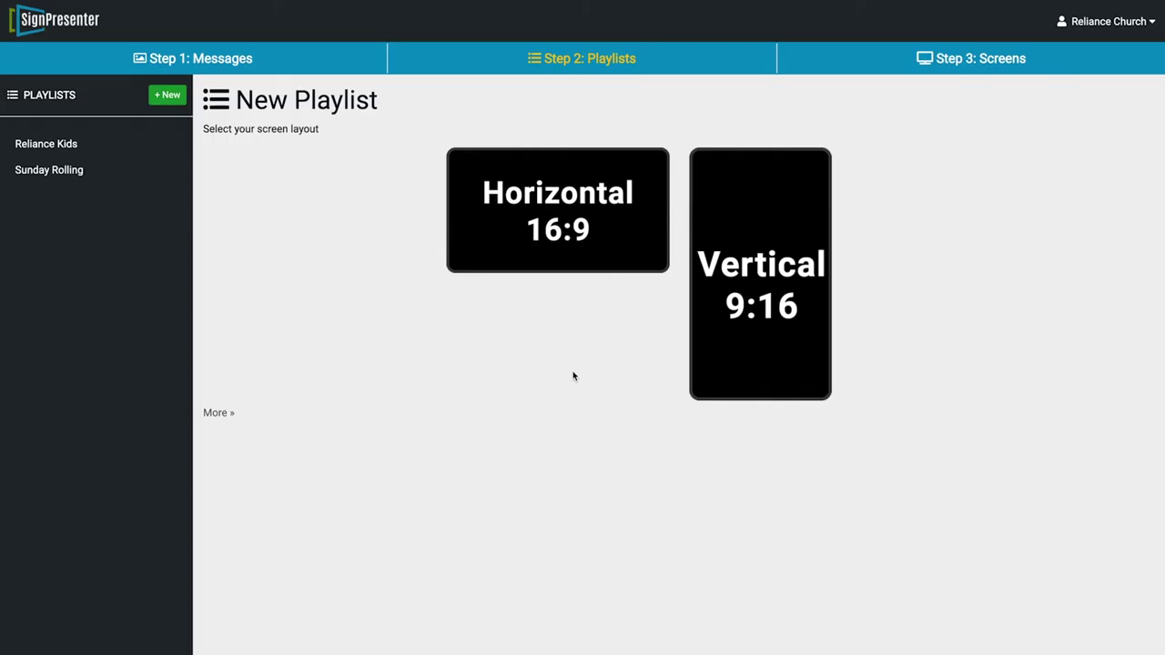
Create a vertical 9:16 custom playlist named Building A Kiosk with the play order kept at Random
click(742, 305)
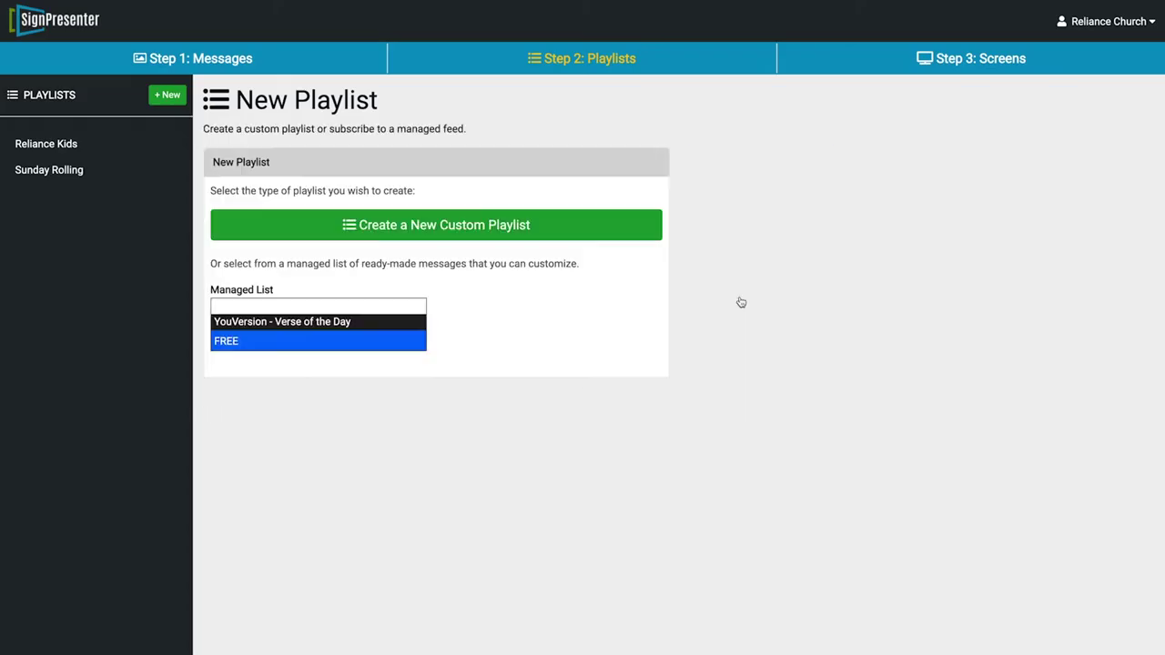
click(475, 225)
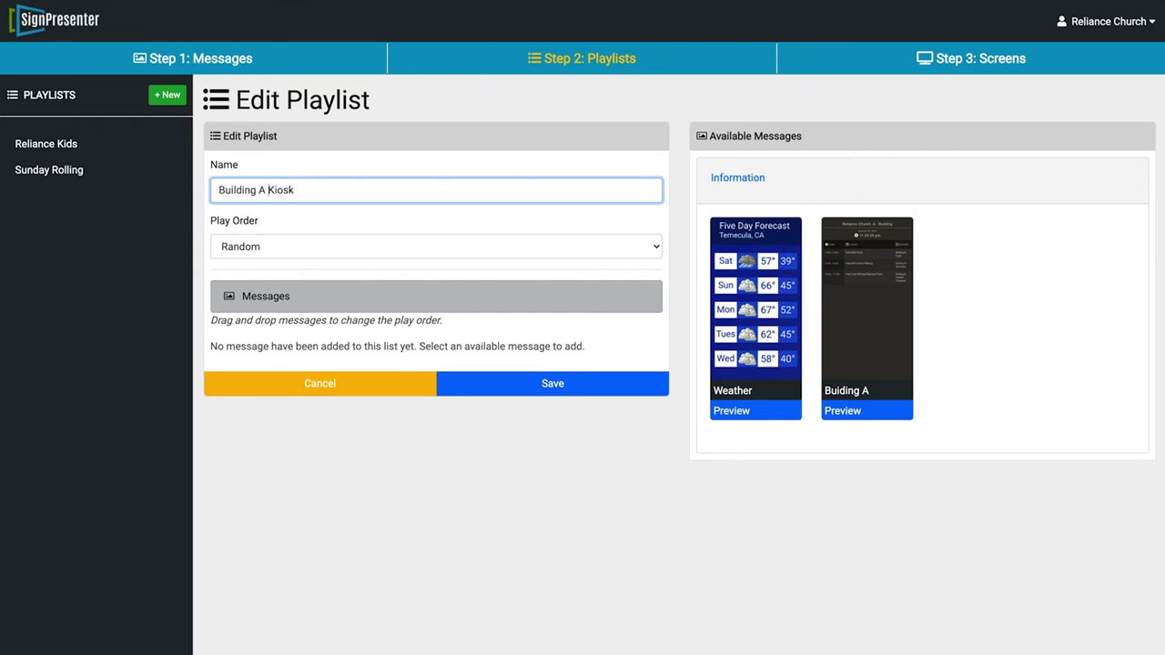
click(427, 254)
click(428, 246)
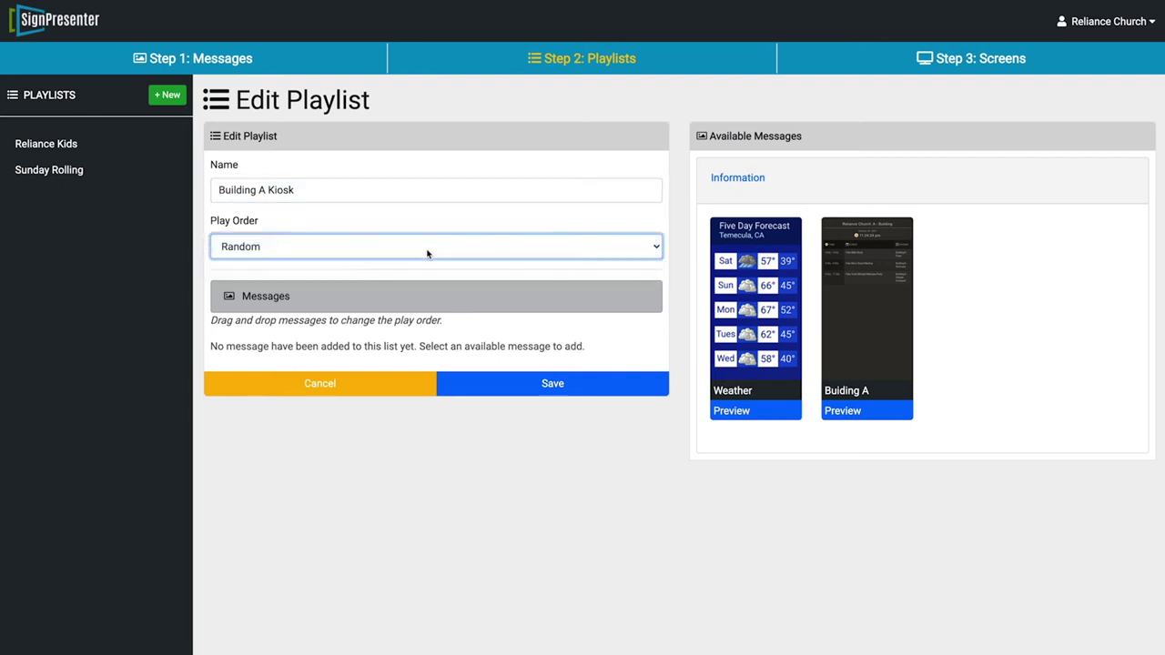
Add the Weather and Buiding A Schedule messages to the Building A Kiosk playlist and save it
click(763, 309)
click(746, 314)
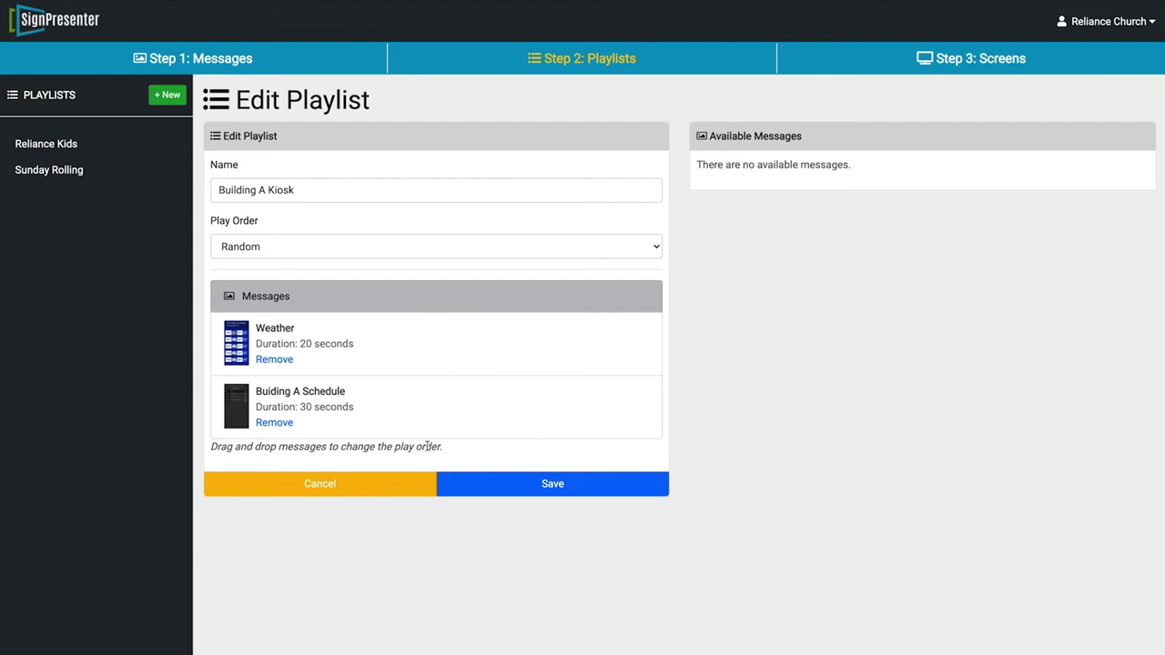
click(515, 485)
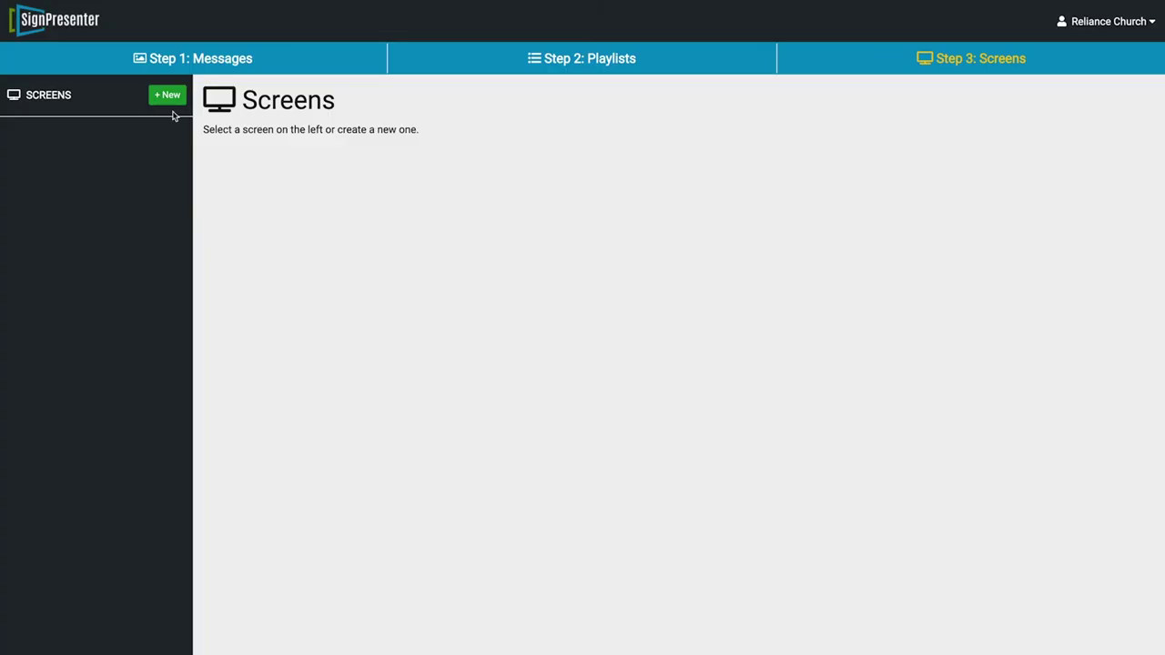
Create a screen named Foyer in Slideshow mode, accepting the monthly screen fee, and save it
click(168, 96)
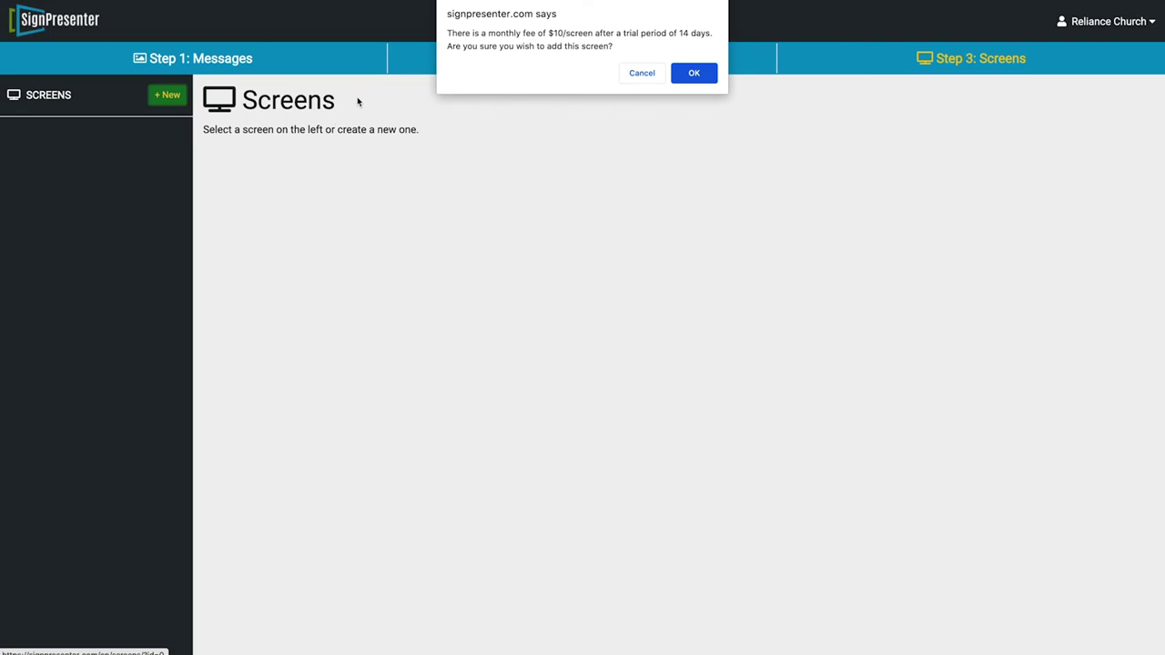
click(692, 73)
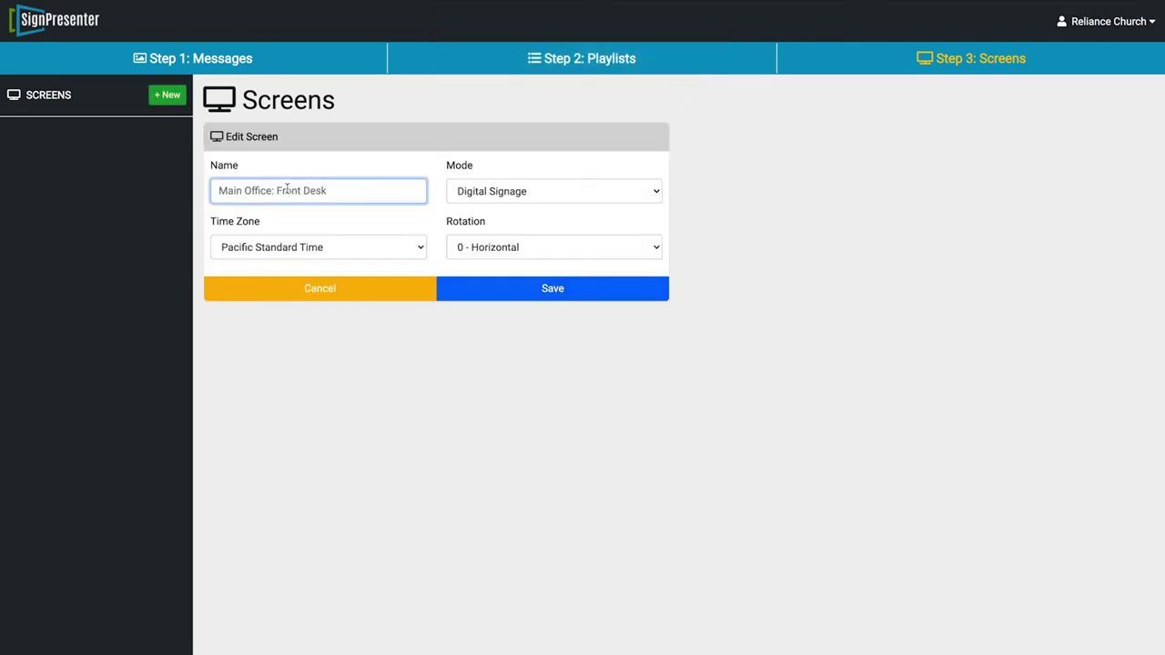
click(500, 196)
click(500, 204)
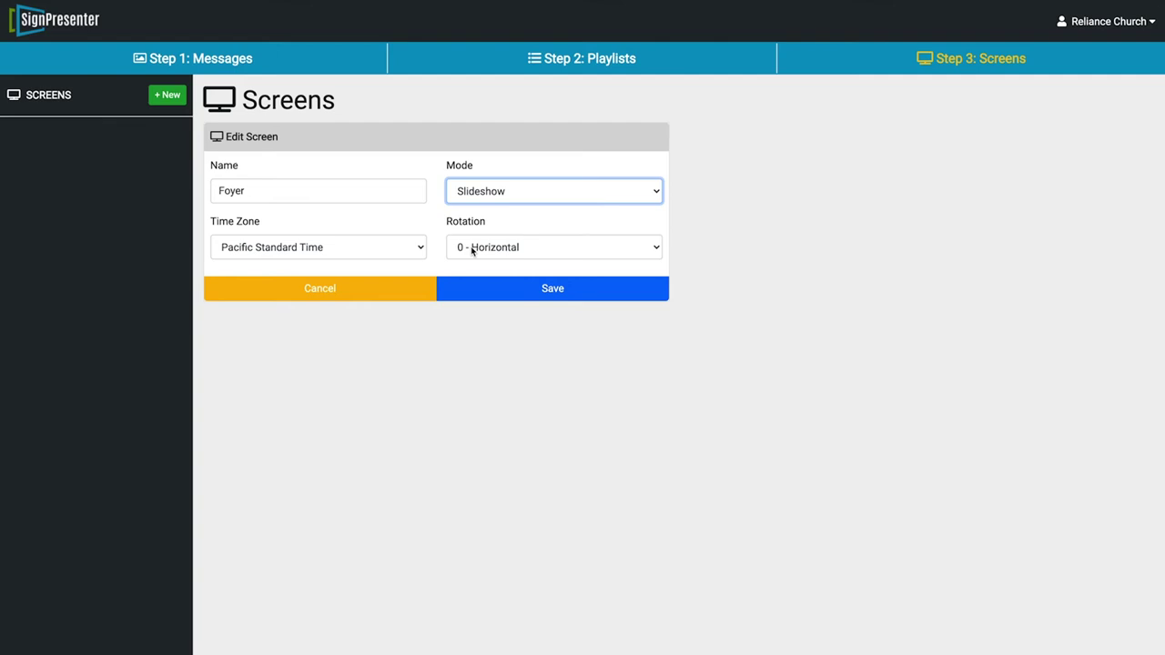
click(505, 288)
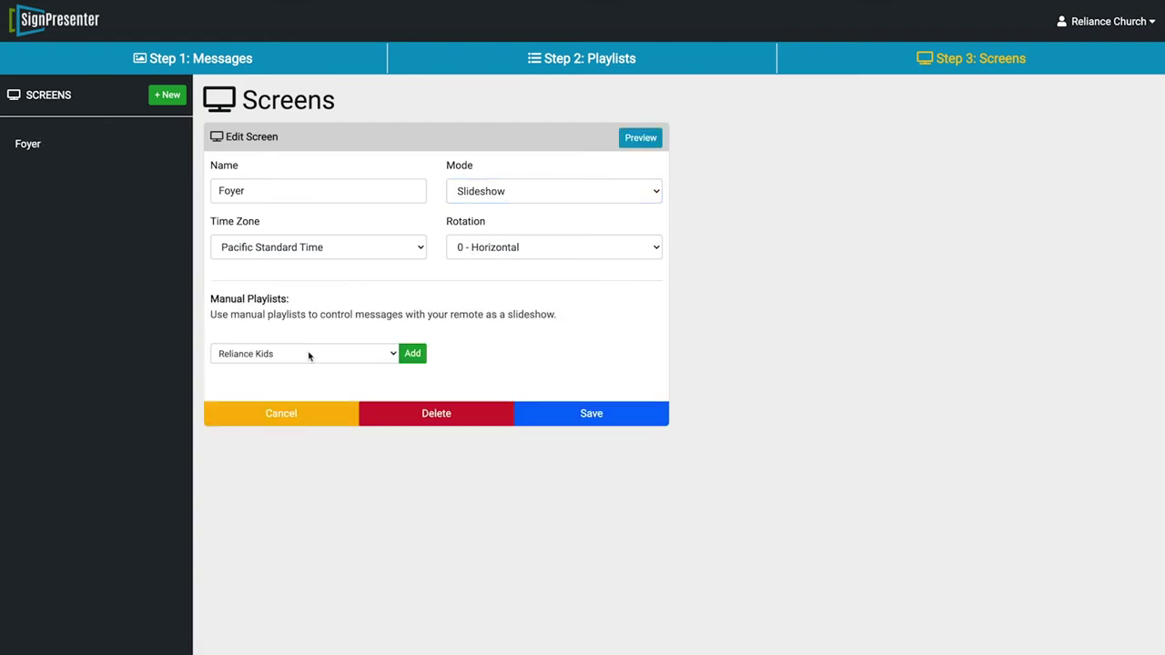
Add the Sunday Rolling and Reliance Kids playlists to the Foyer screen's manual playlists
click(317, 355)
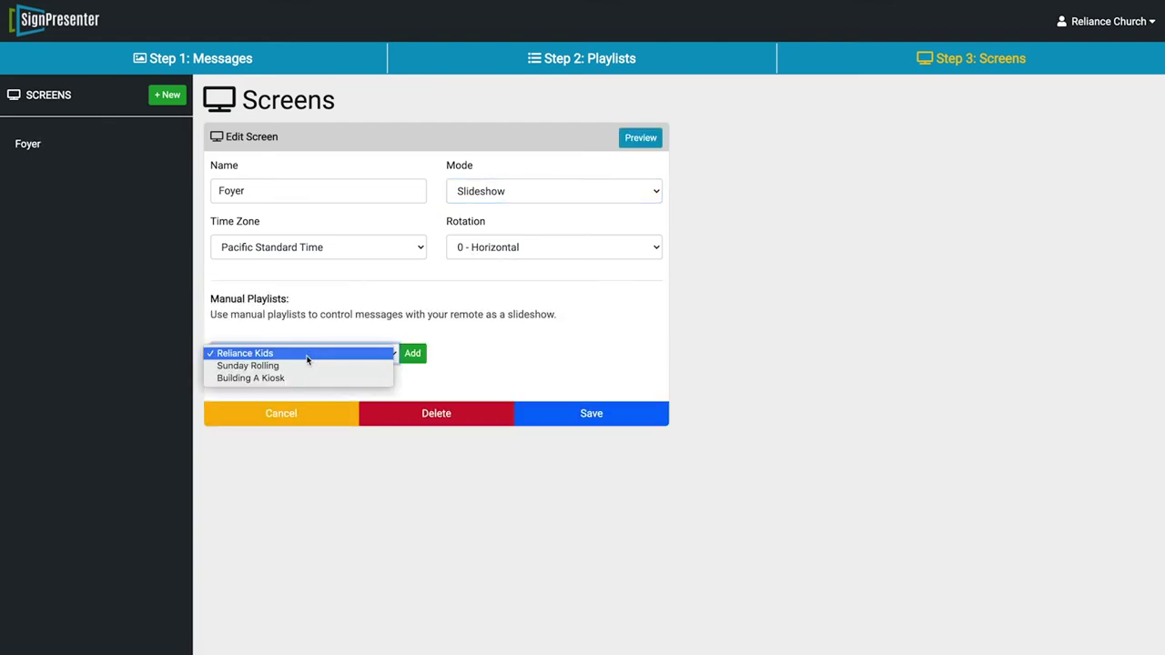
click(303, 355)
click(321, 353)
click(332, 364)
click(413, 354)
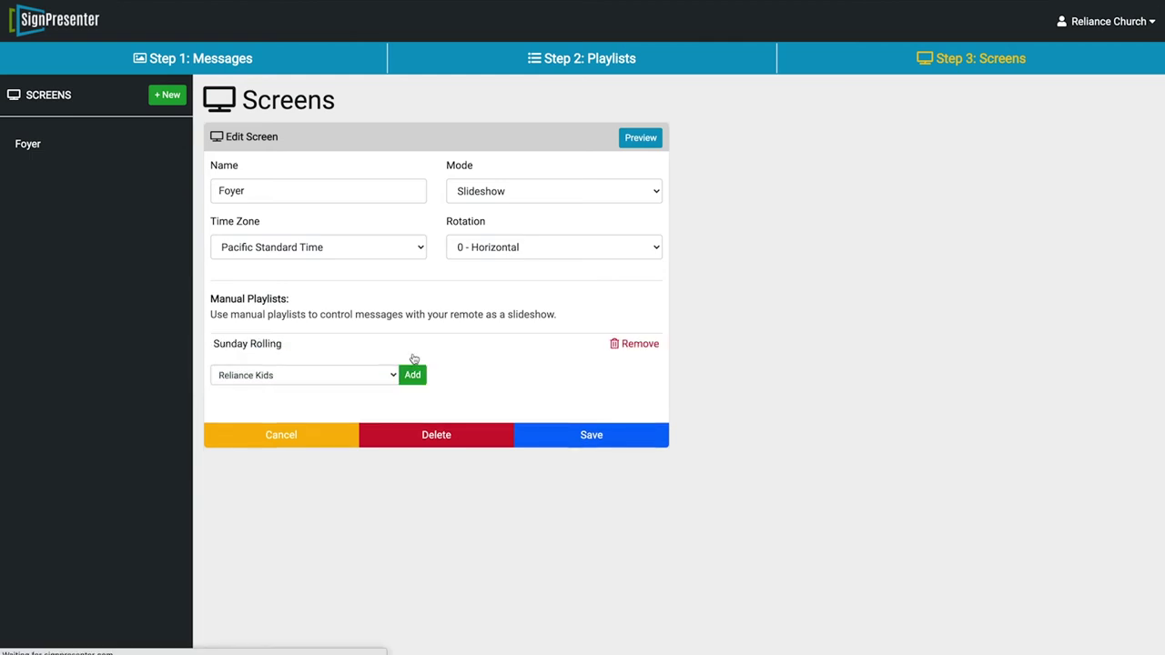
click(350, 376)
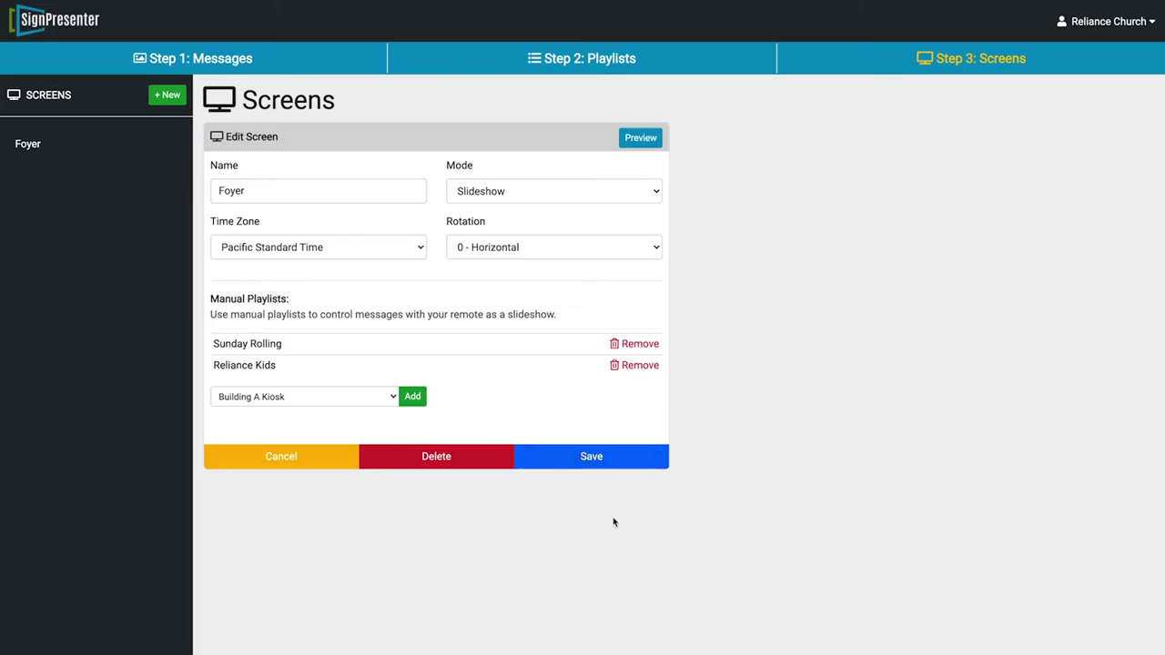
Create a screen named Kiosk in Digital Signage mode with rotation 90 - Vertical (rotate right) and save it
click(166, 97)
click(485, 192)
click(497, 178)
click(490, 247)
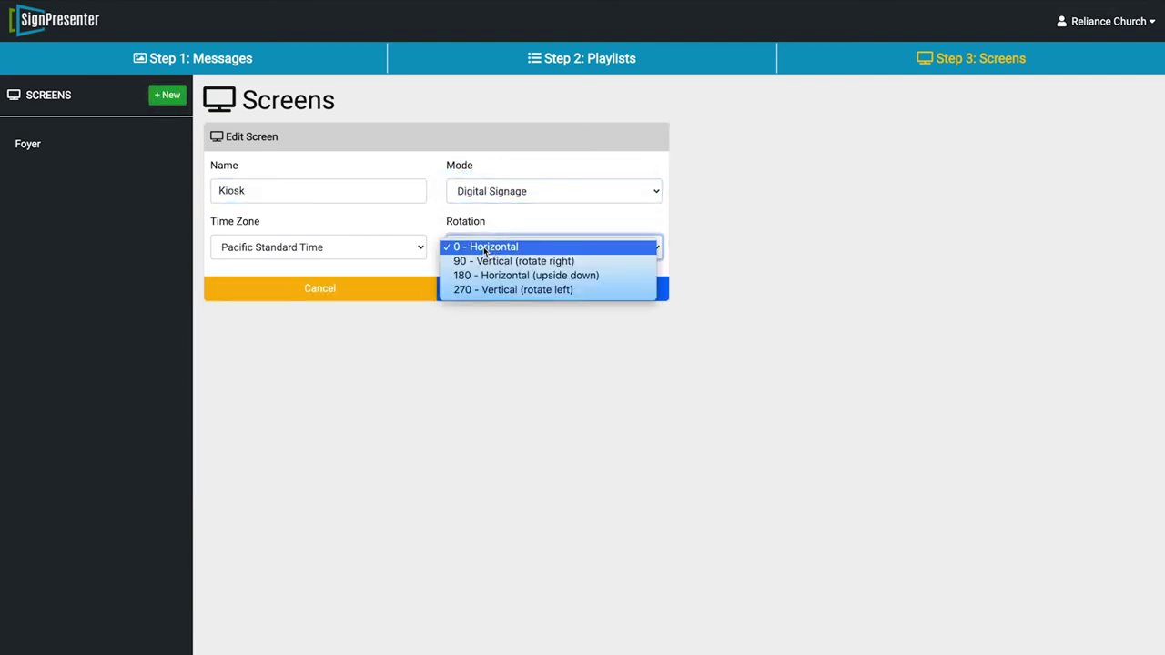
click(492, 262)
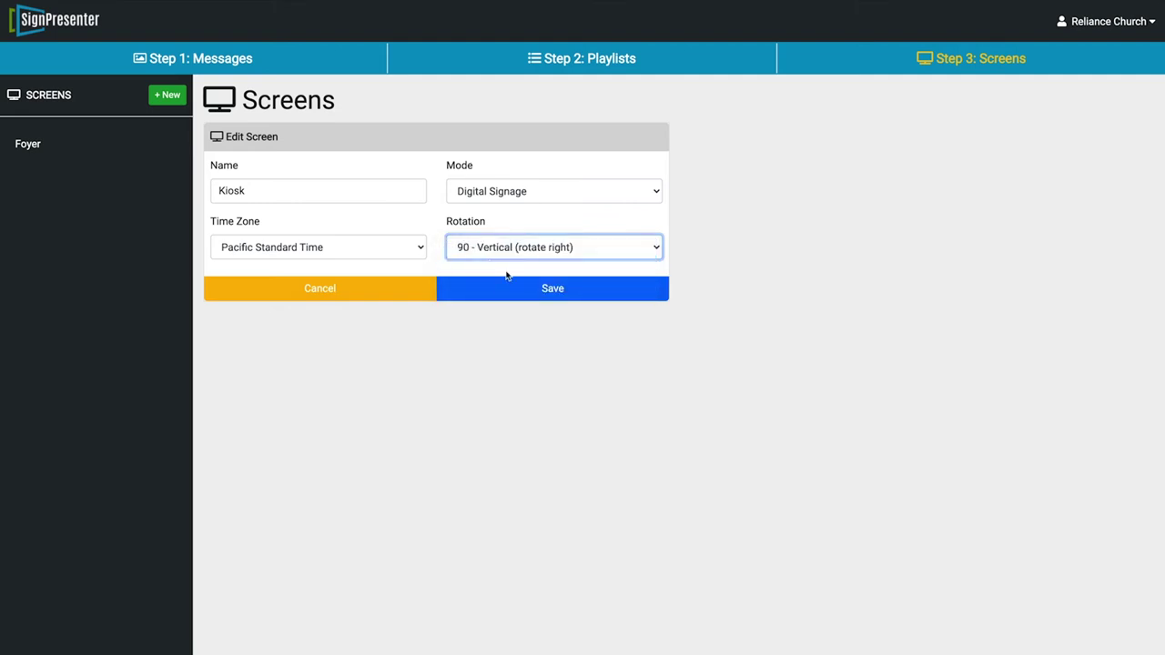
click(511, 296)
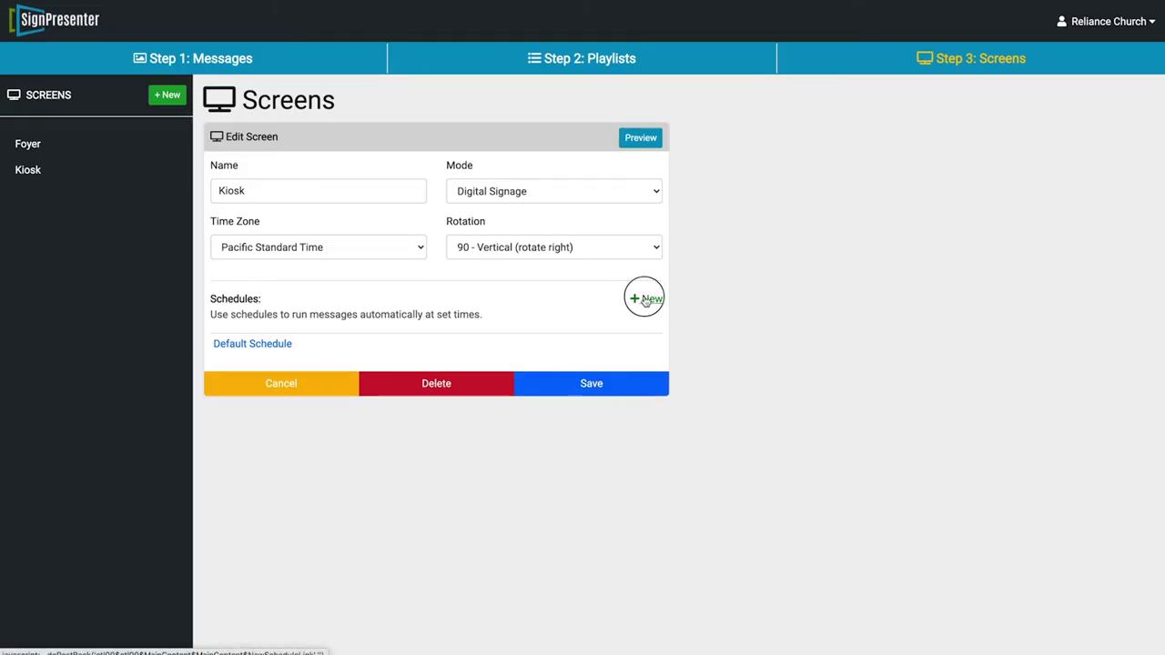
Open the Kiosk screen's Default Schedule for editing and start a new overlay for it
click(644, 300)
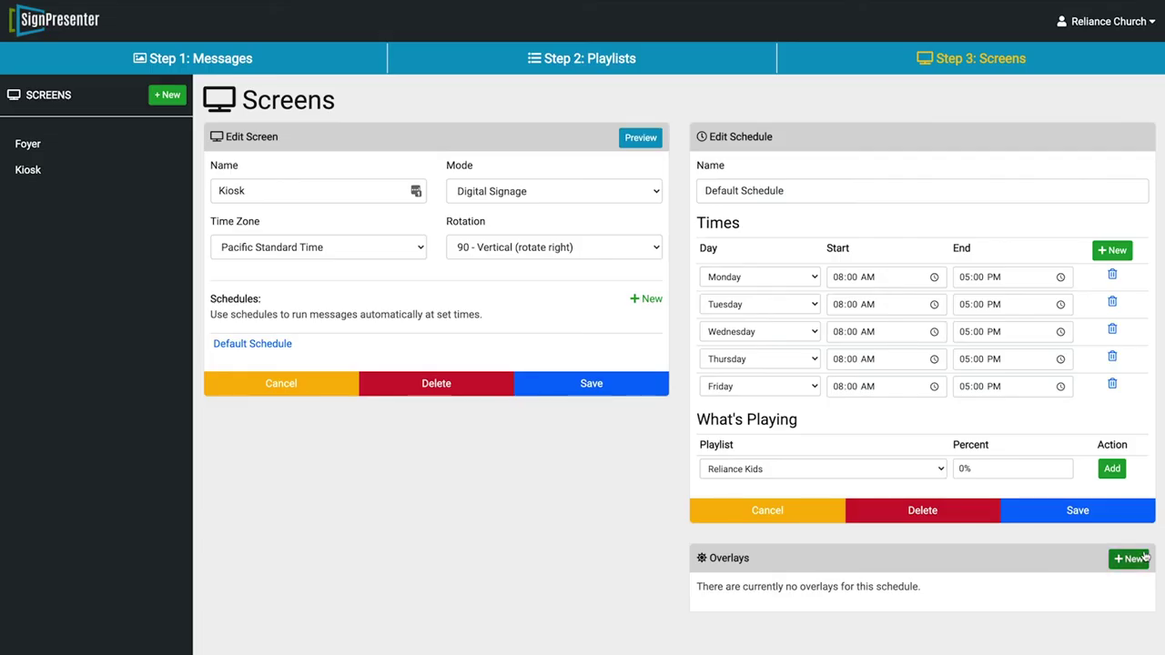
click(1134, 562)
scroll(957, 419, down, 2)
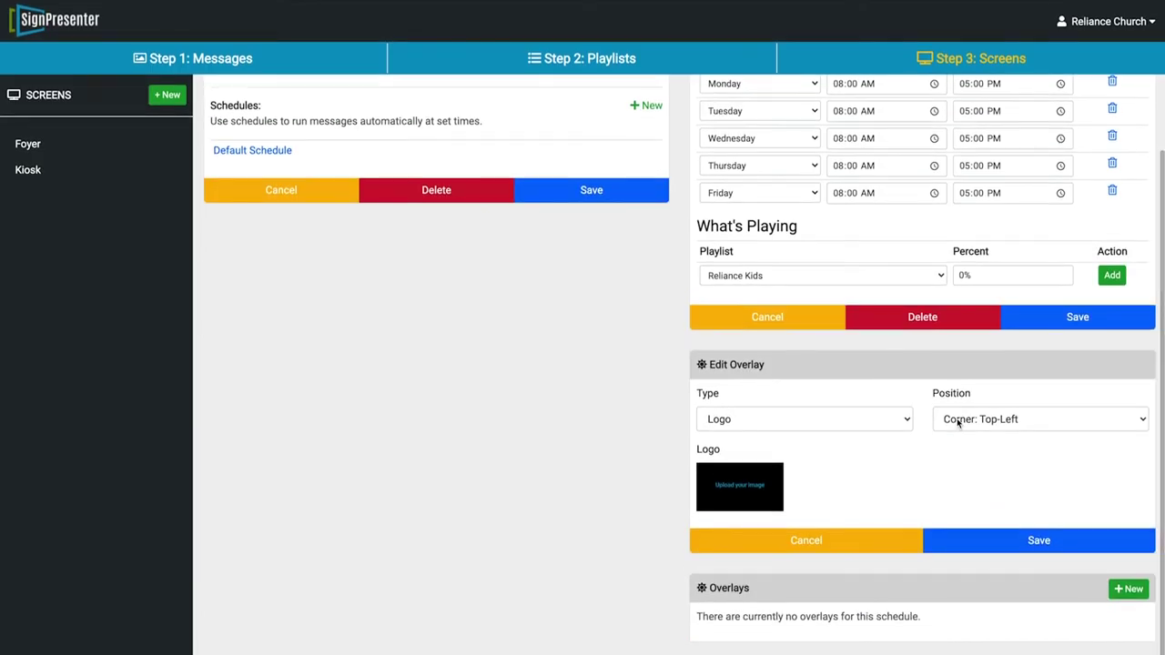